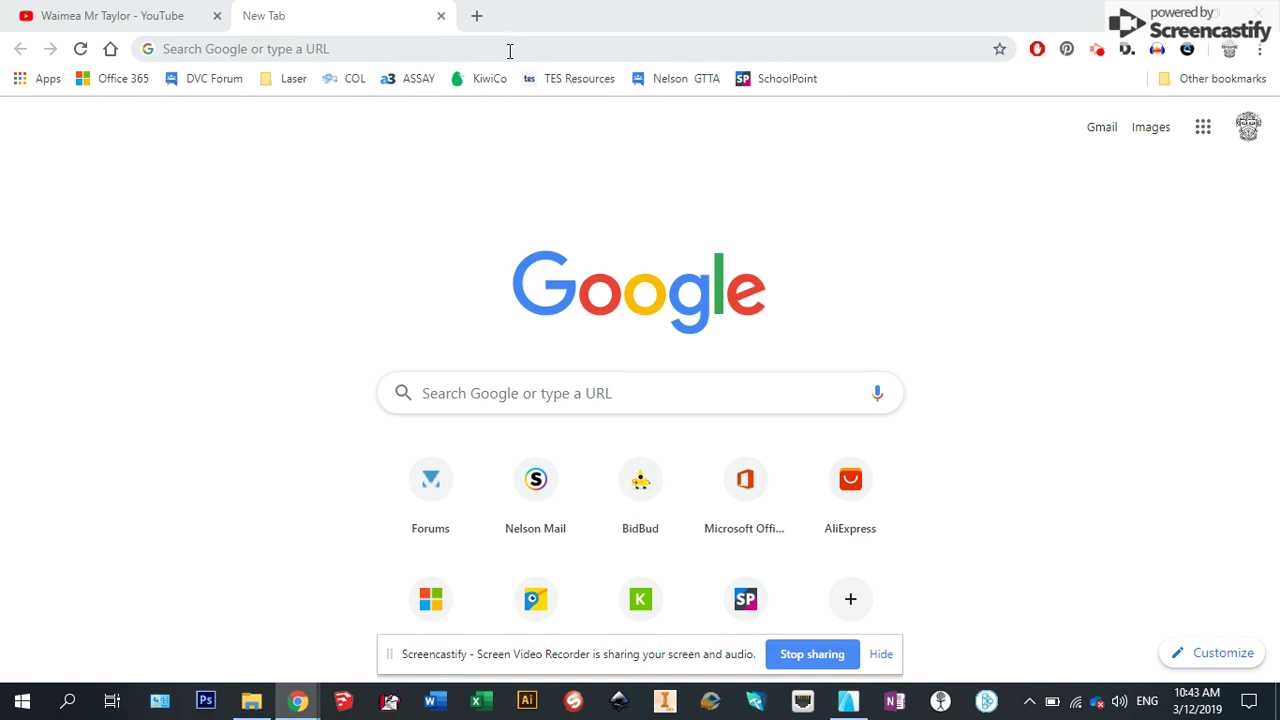
# - Search the web for "Waimea DVC" and open the DVC@Waimea College website
pyautogui.click(881, 655)
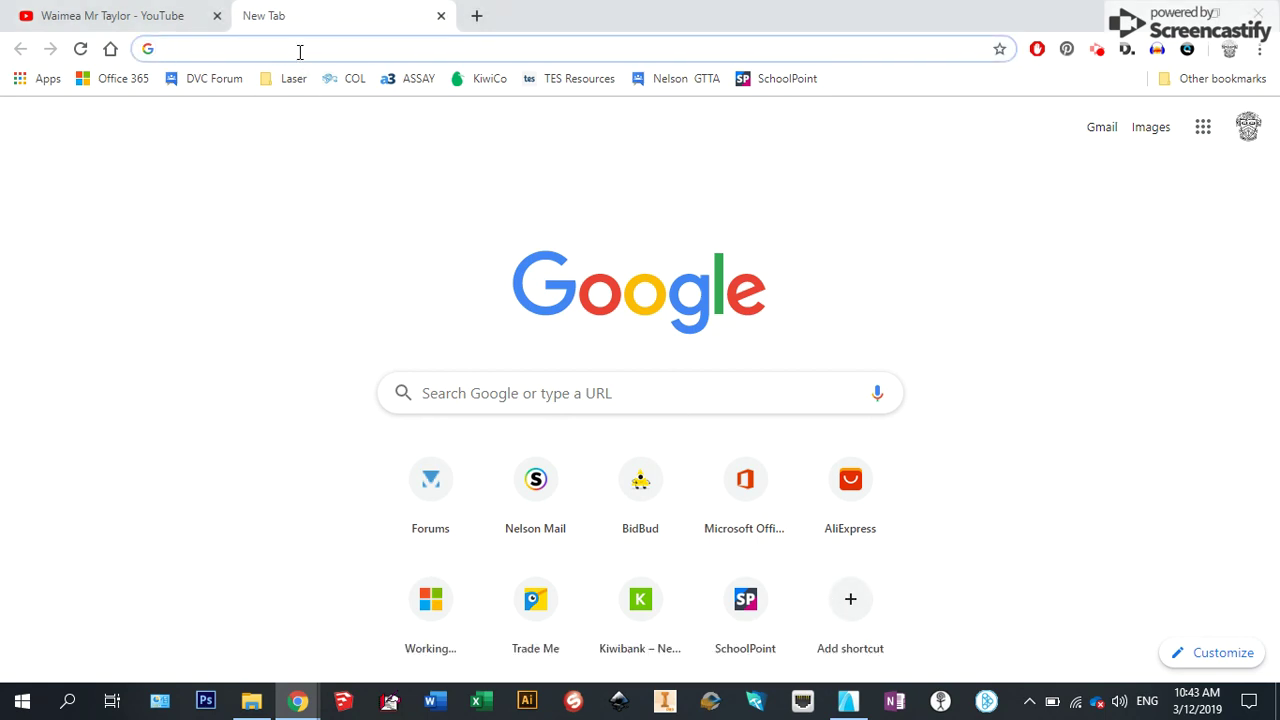
pyautogui.write('Waimea DVC')
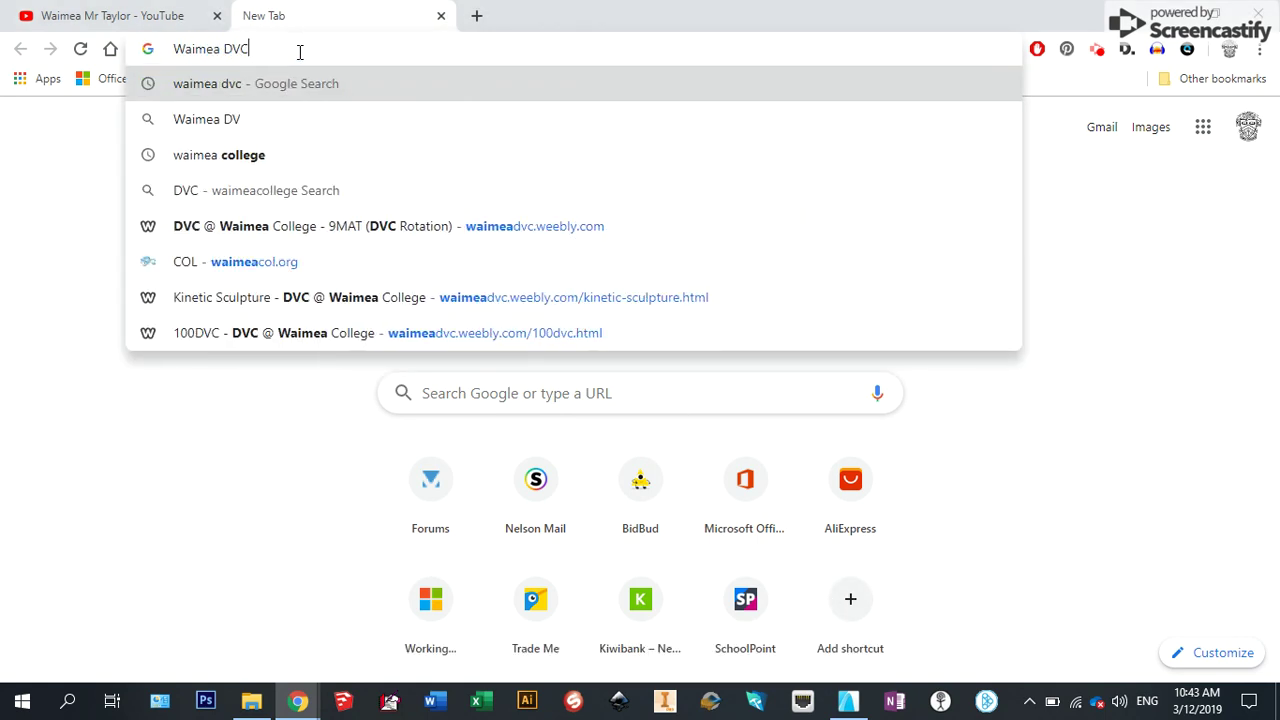
pyautogui.press('Return')
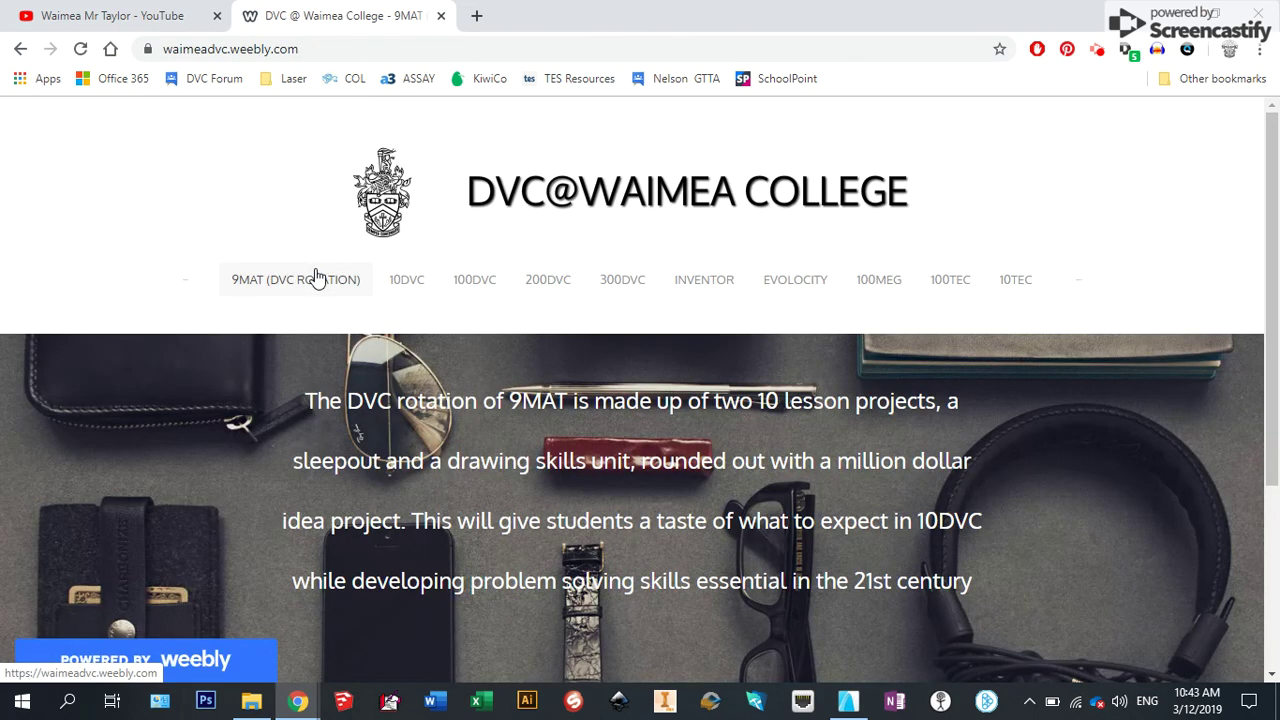
# - Go to the site's 100DVC page and download the file 100DVC Externals.pln
pyautogui.click(473, 285)
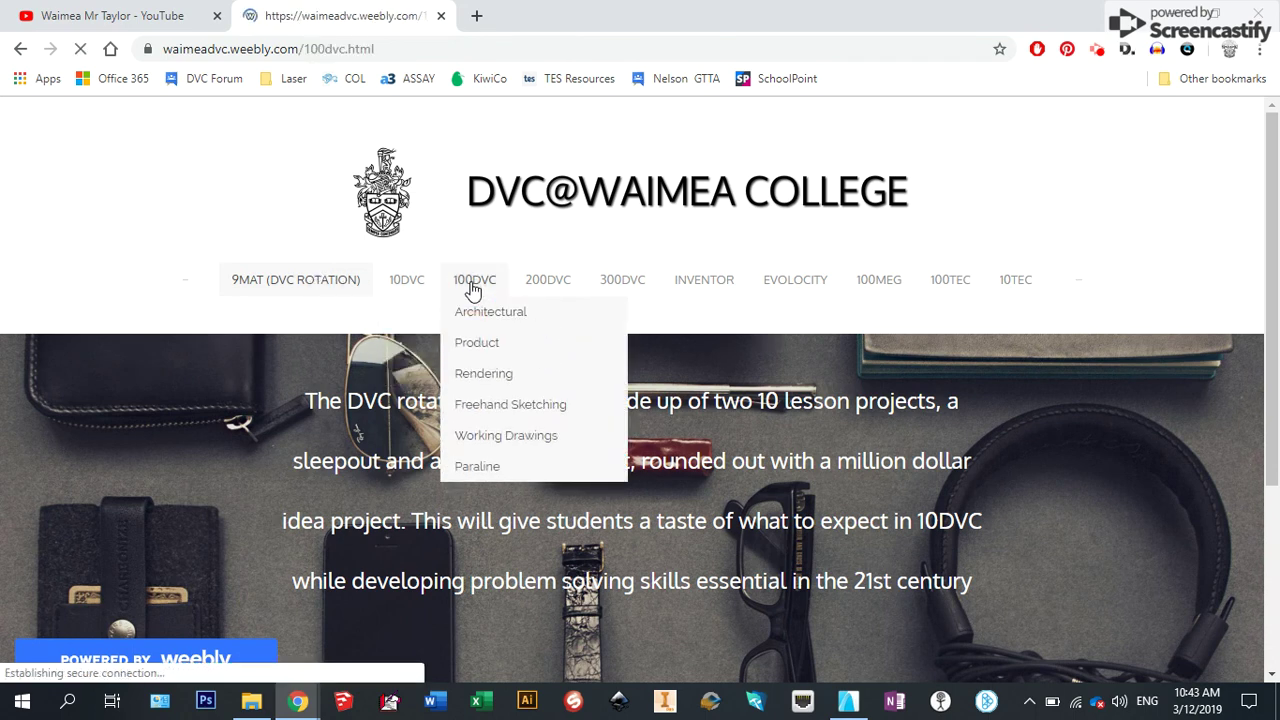
pyautogui.scroll(-4, 534, 364)
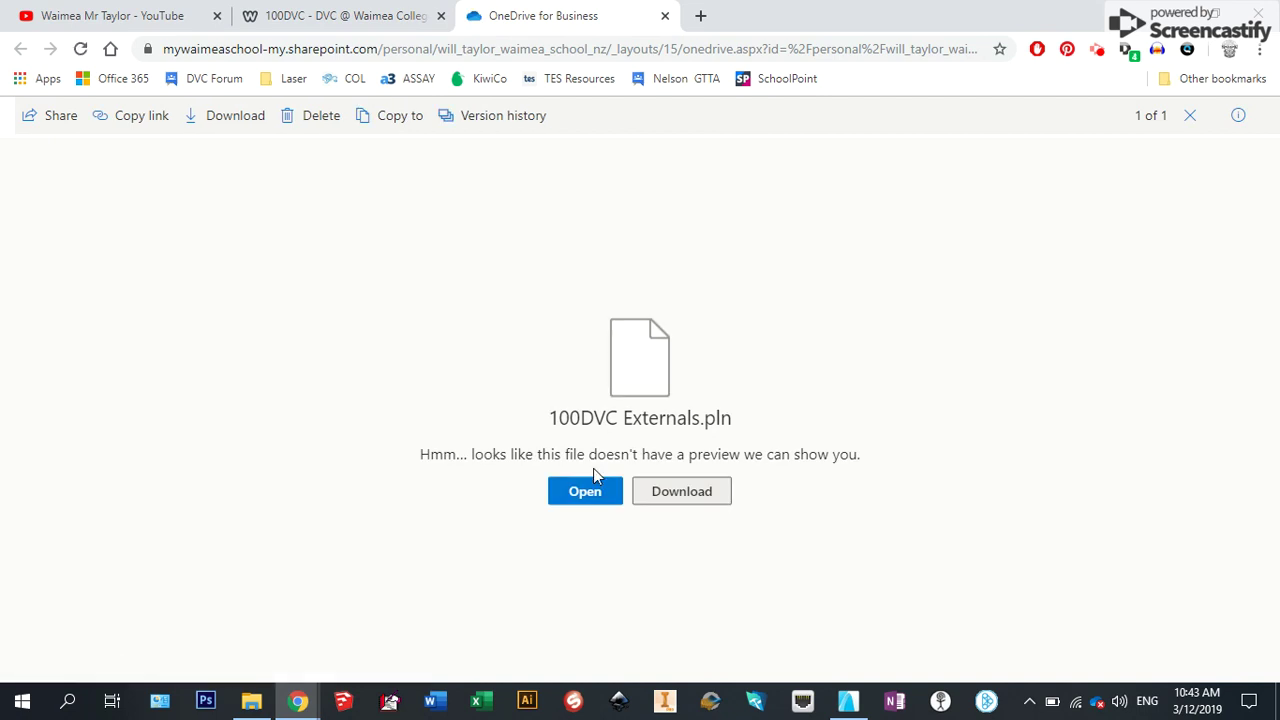
pyautogui.click(675, 492)
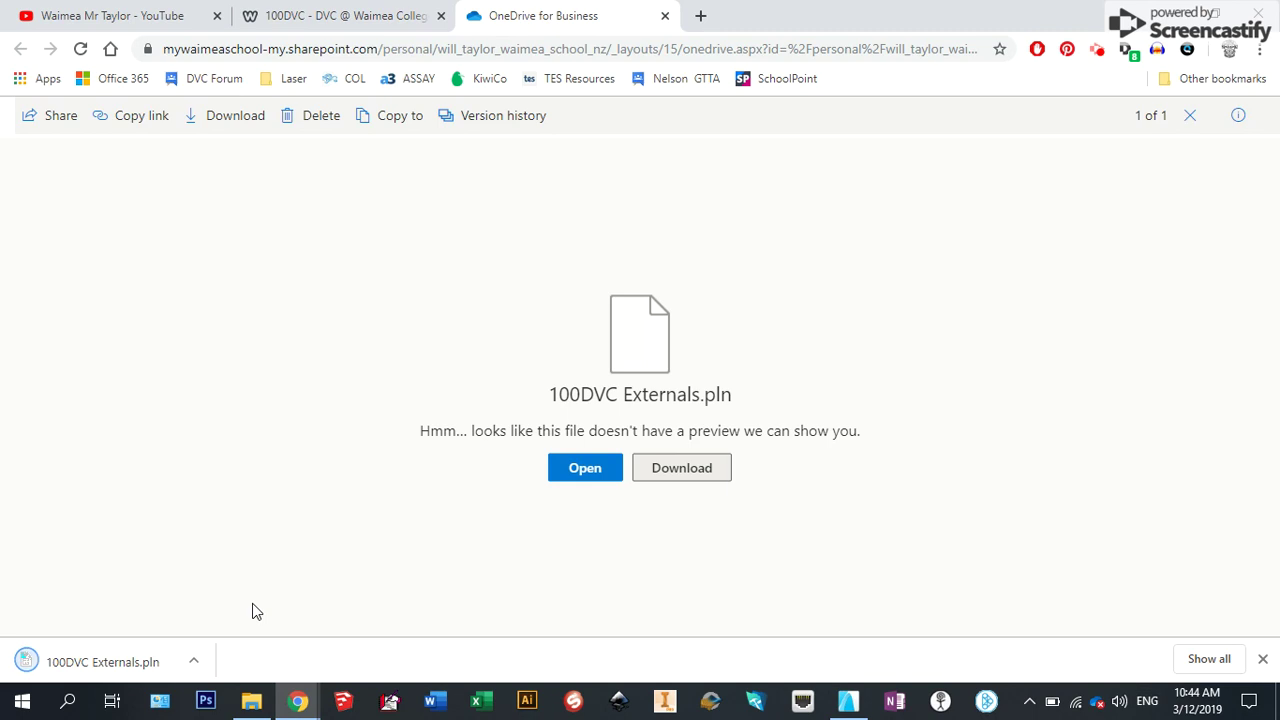
# - Switch to ARCHICAD and open 100DVC Externals.pln from the Downloads folder
pyautogui.click(850, 702)
pyautogui.click(22, 31)
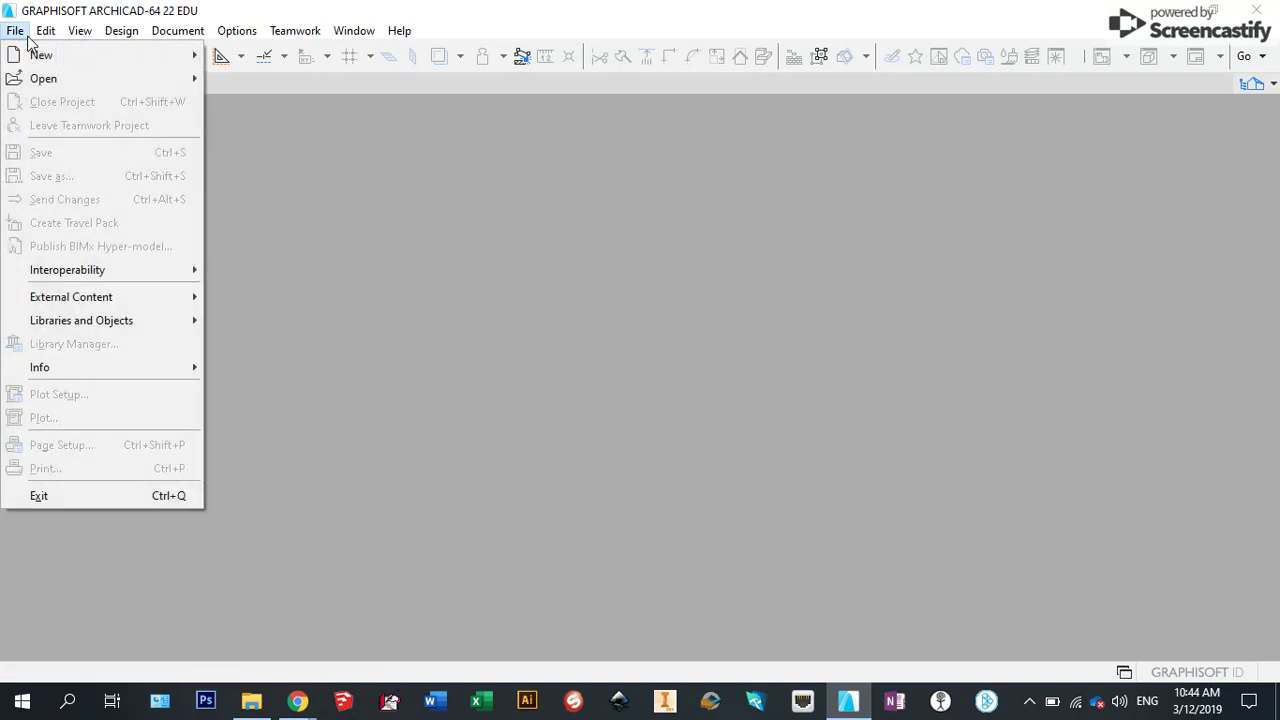
pyautogui.moveTo(40, 80)
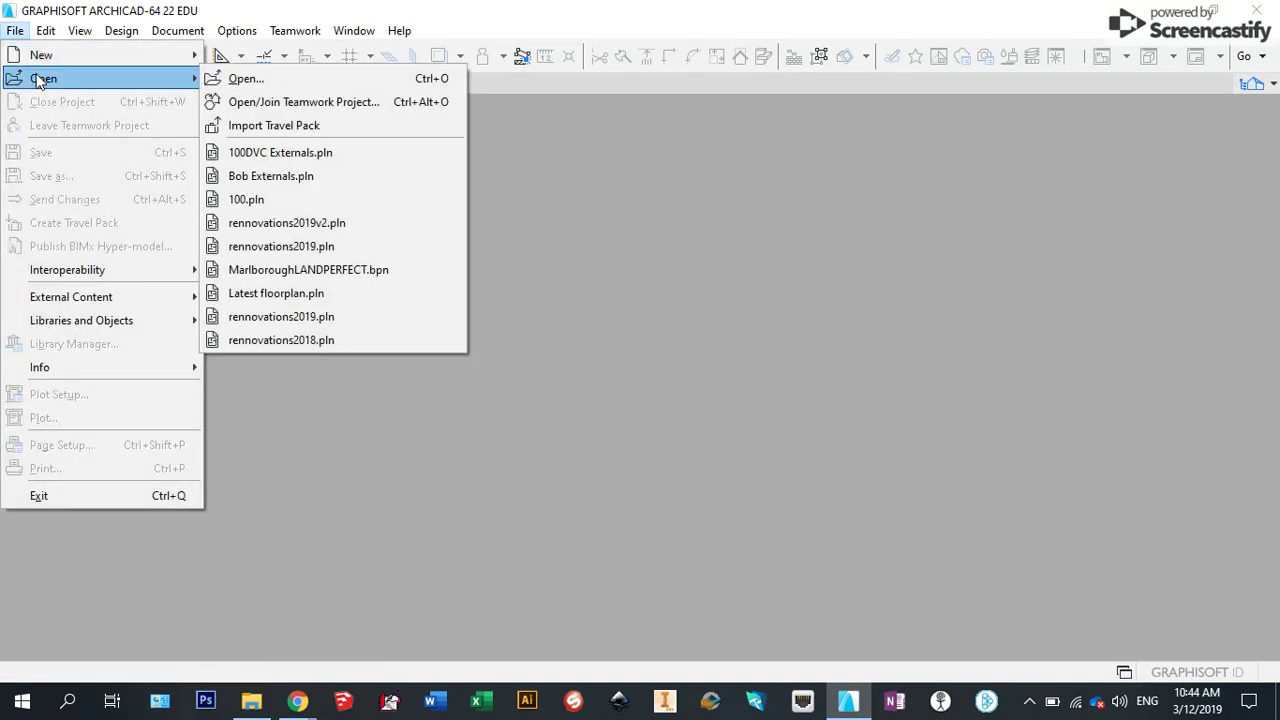
pyautogui.click(261, 80)
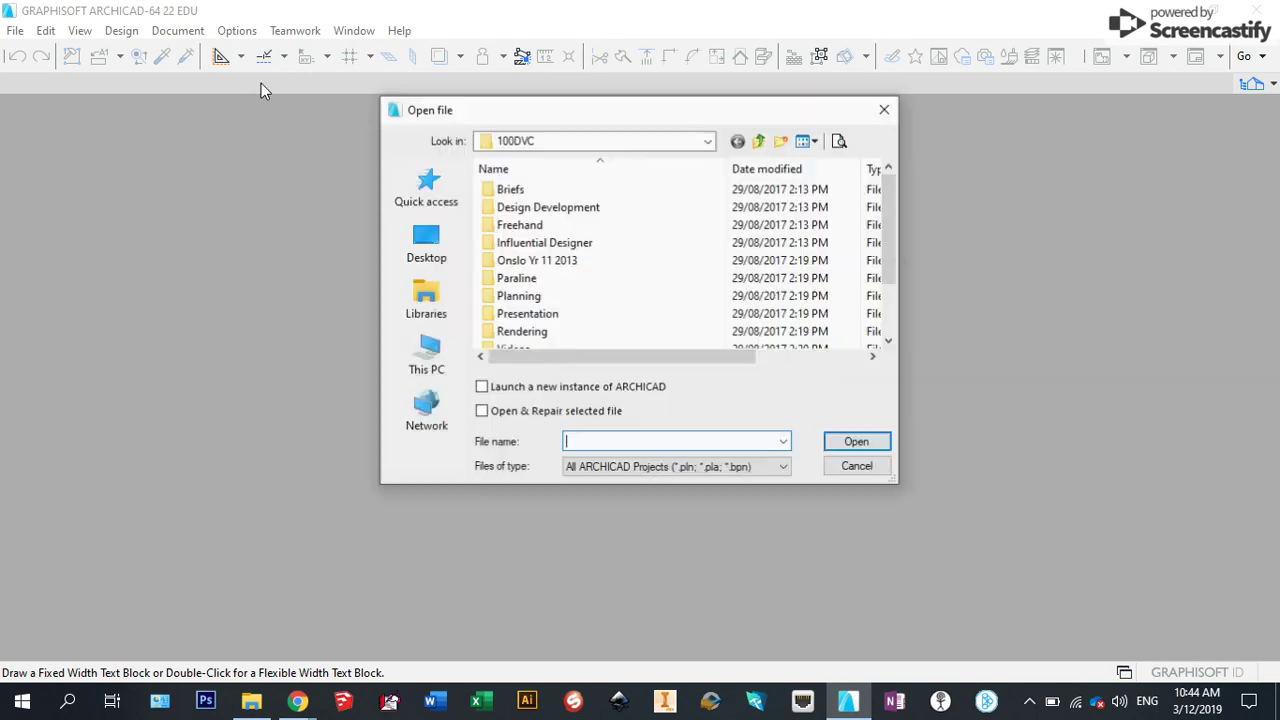
pyautogui.click(708, 141)
pyautogui.click(712, 146)
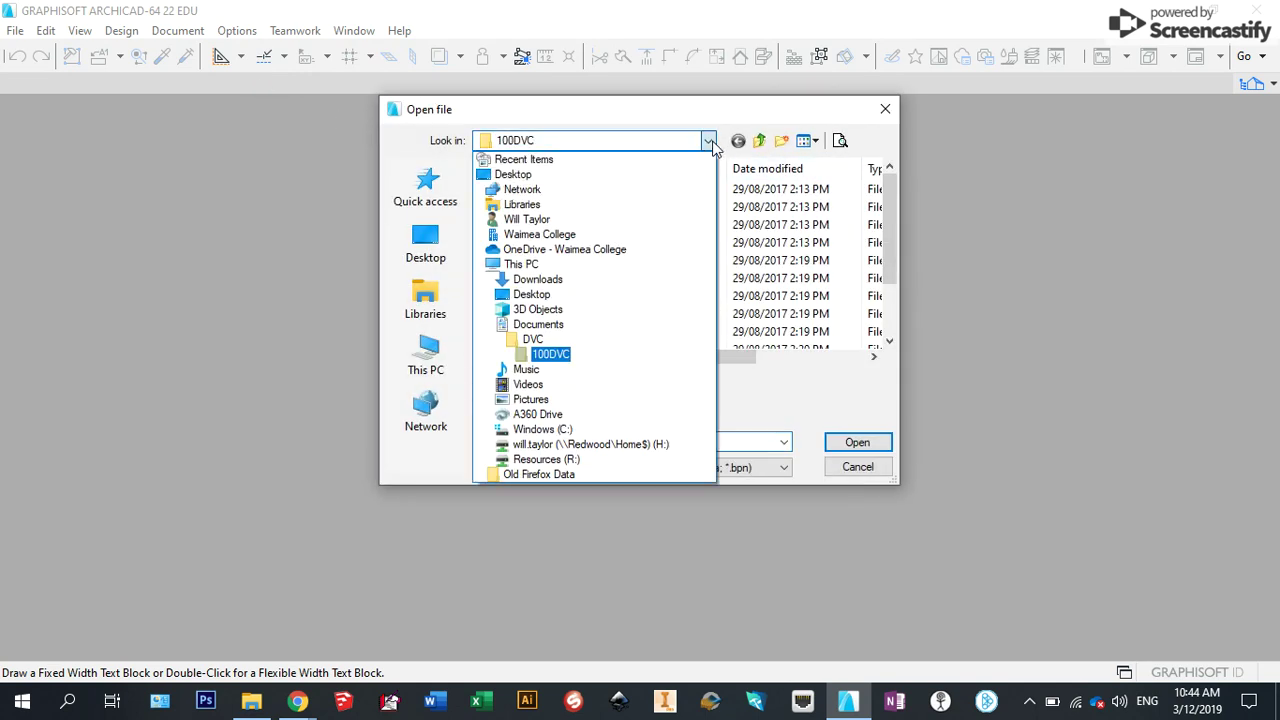
pyautogui.click(529, 280)
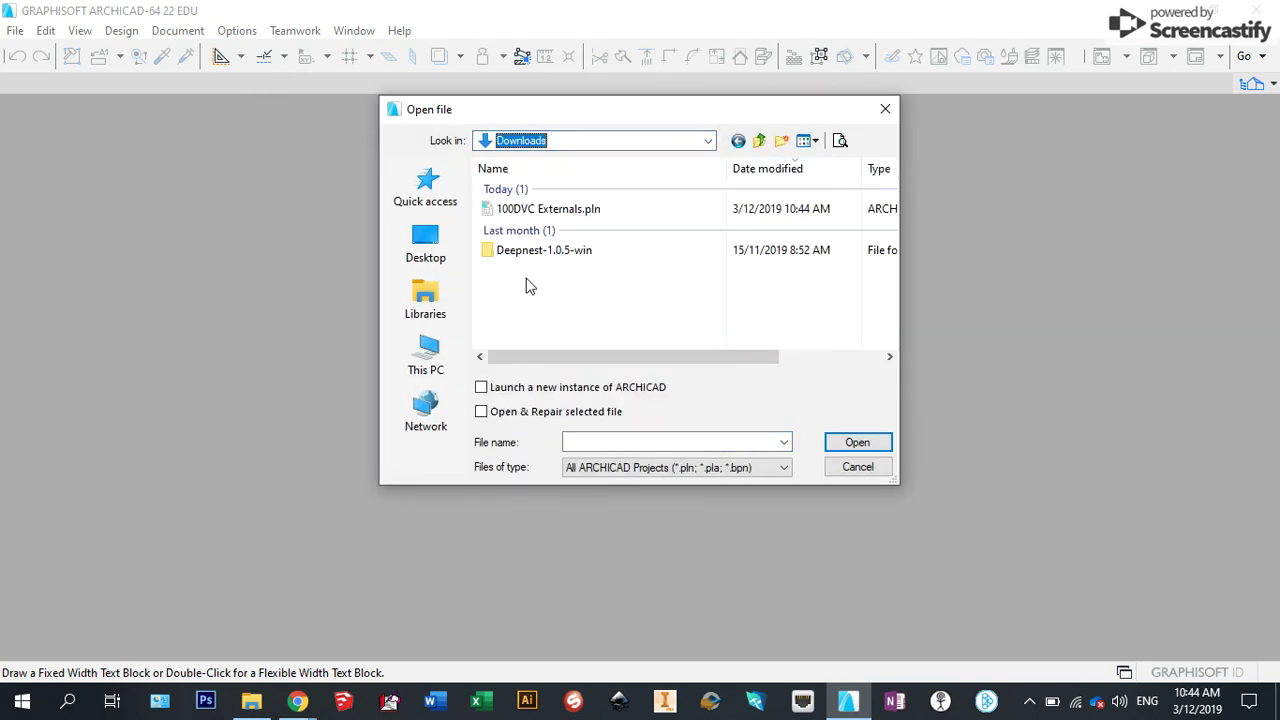
pyautogui.click(562, 214)
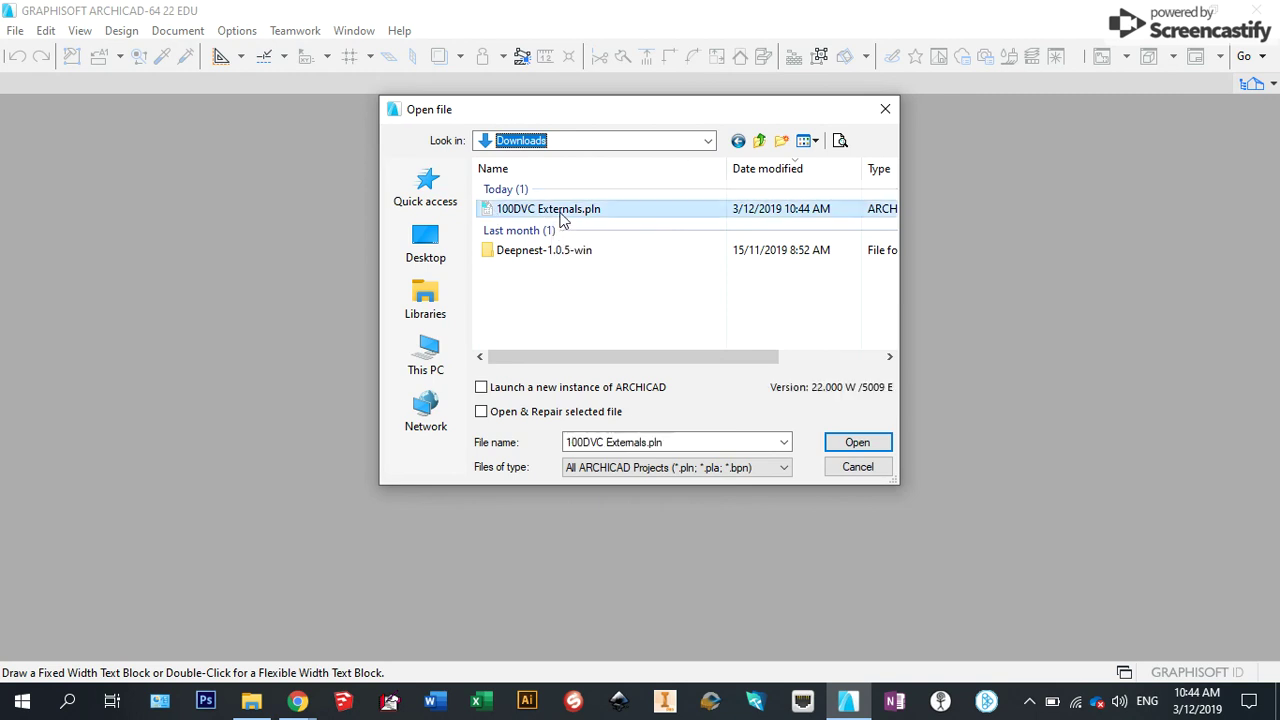
pyautogui.click(857, 444)
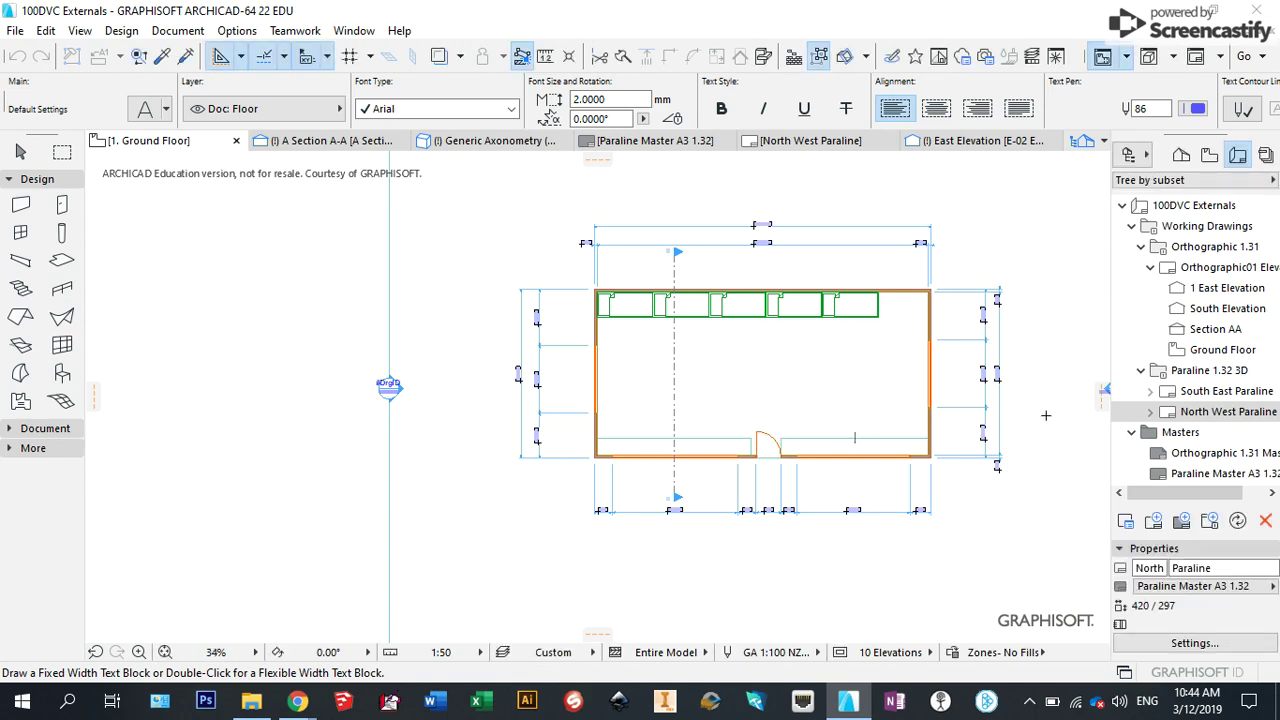
# - Review the Orthographic01 Elevations, South East Paraline and North West Paraline layouts of the working drawings
pyautogui.doubleClick(1196, 268)
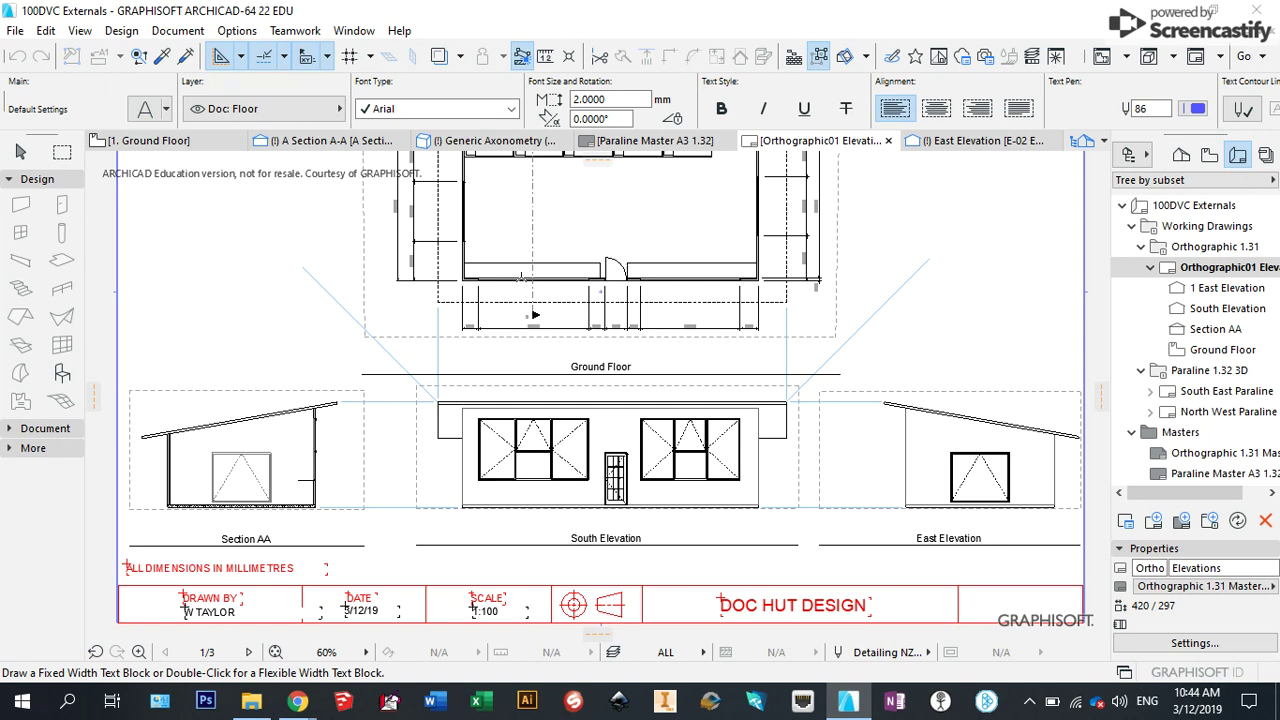
pyautogui.click(1200, 392)
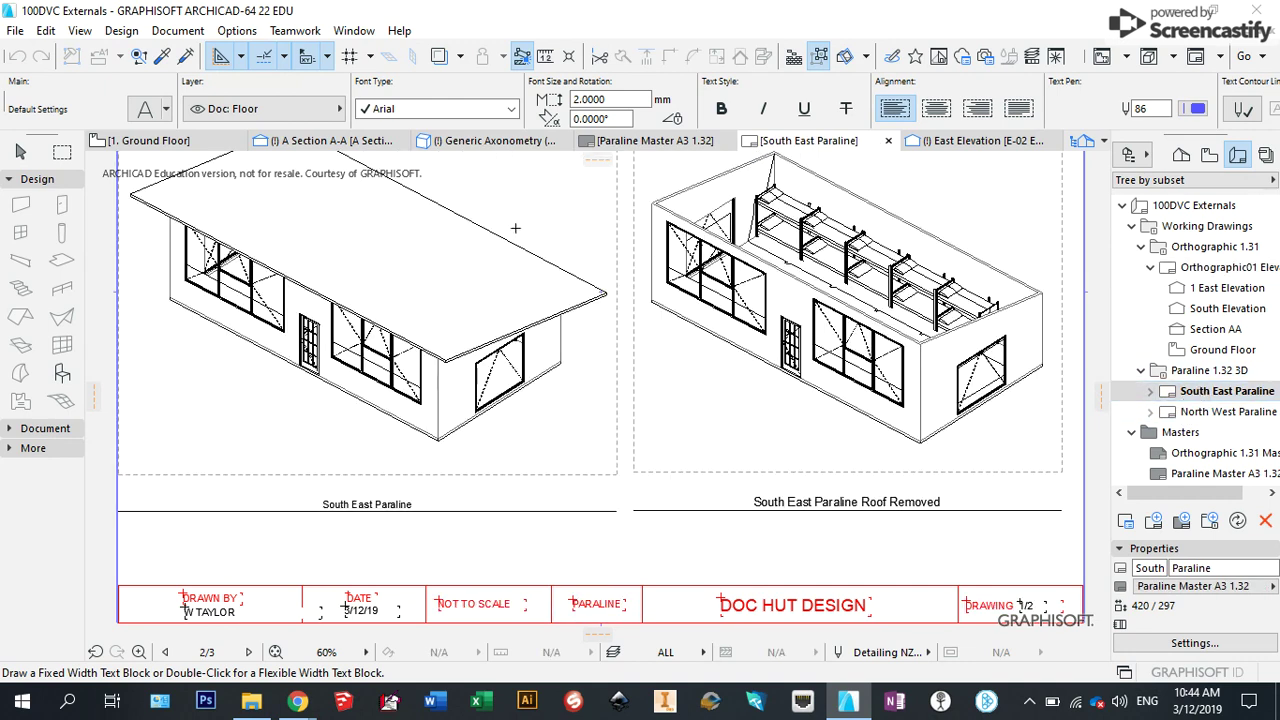
pyautogui.scroll(2, 420, 255)
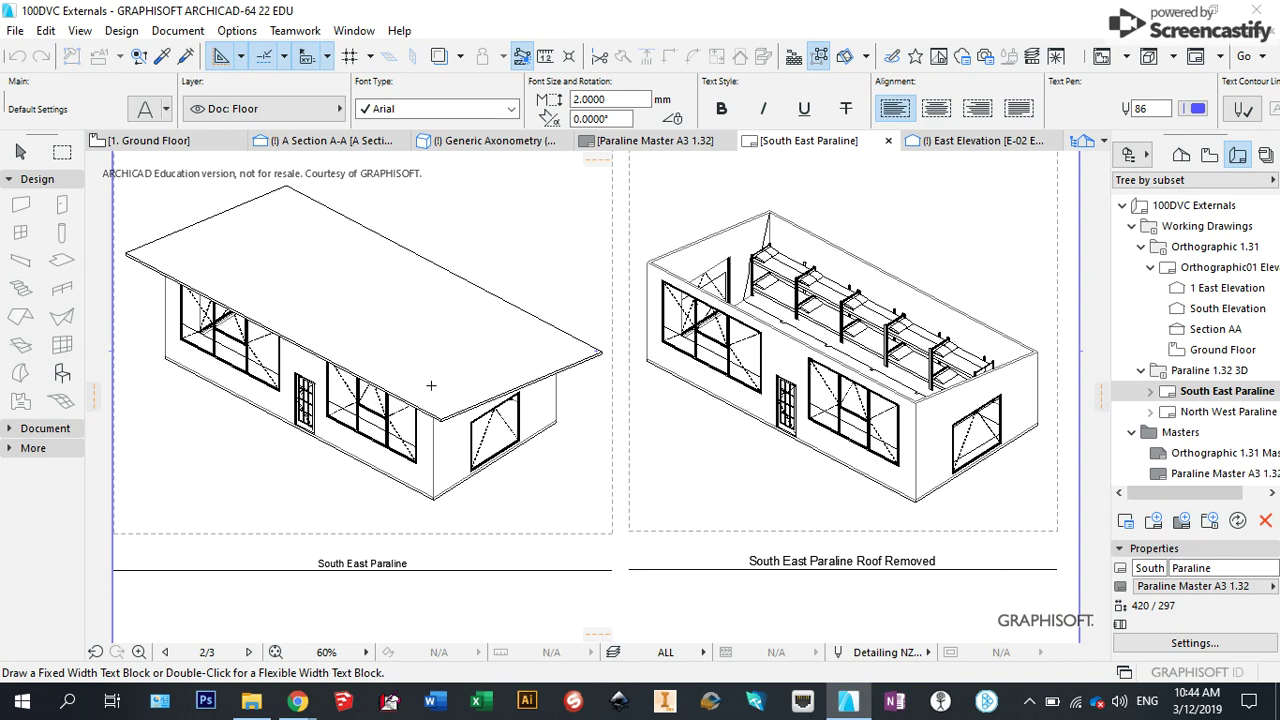
pyautogui.click(1215, 411)
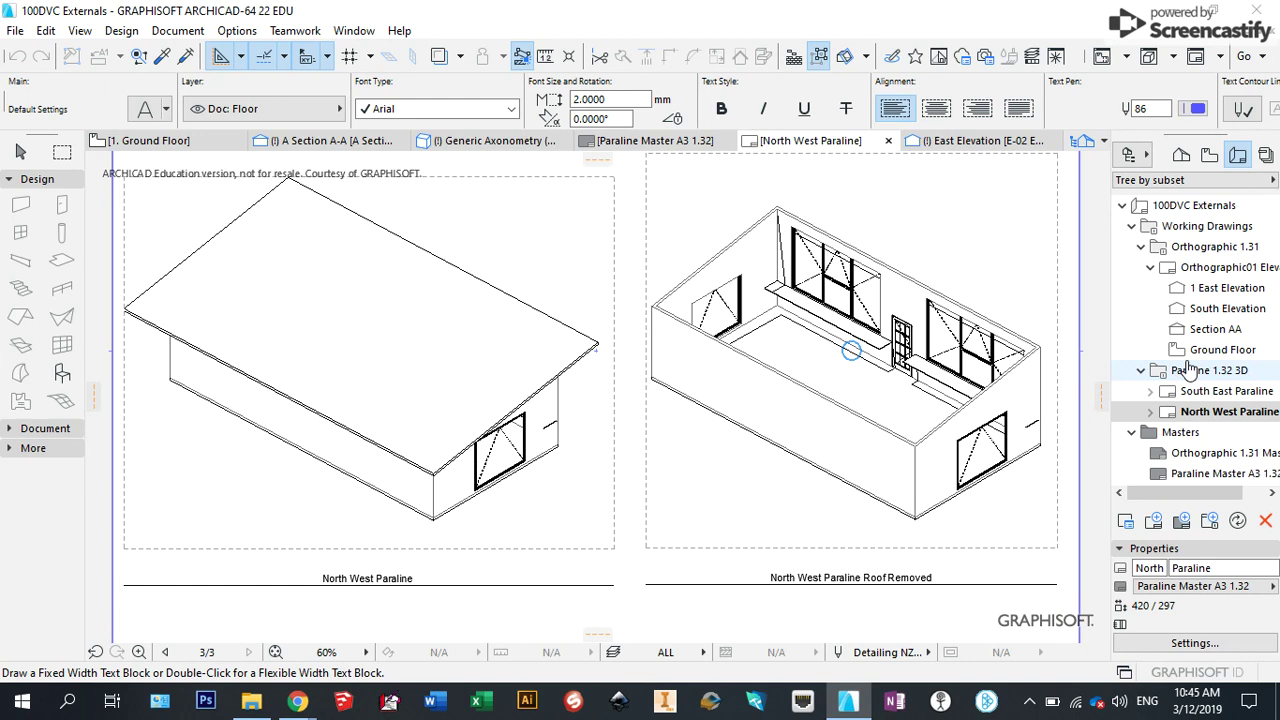
# - Open the 1. Ground Floor story and select the whole building with its dimensions and section marker, leaving out the elevation markers
pyautogui.click(1181, 156)
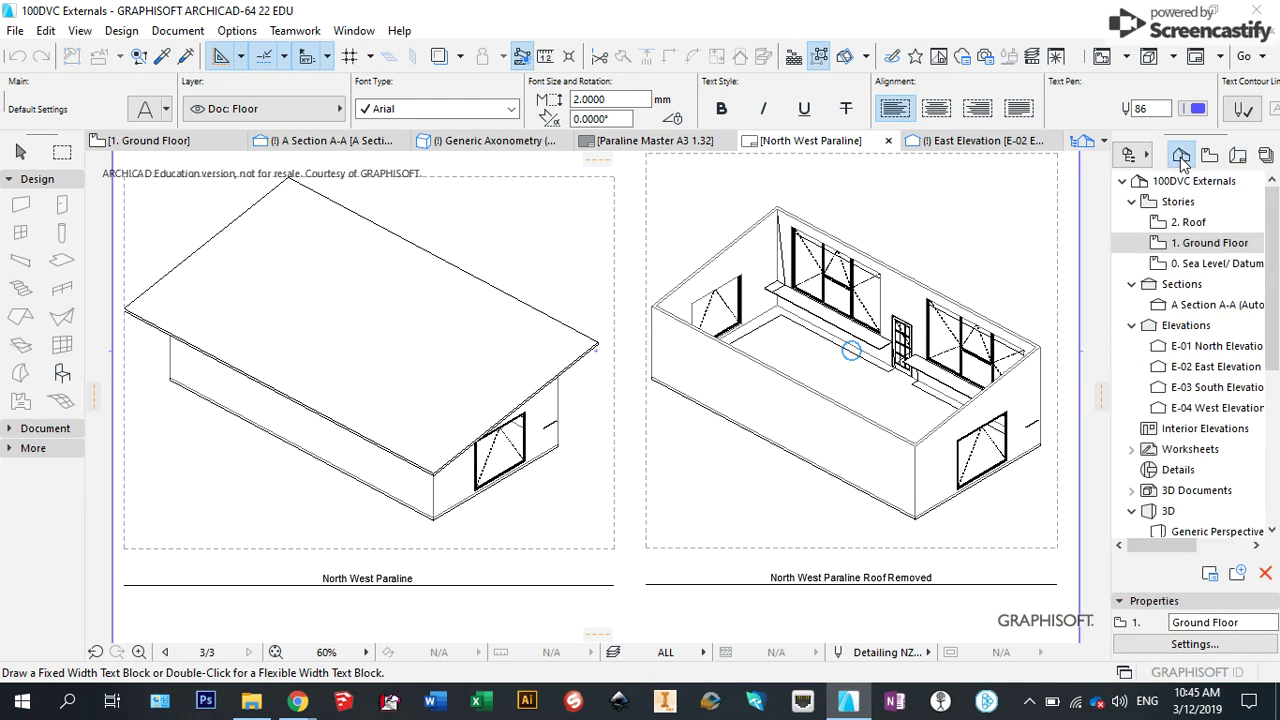
pyautogui.doubleClick(1207, 246)
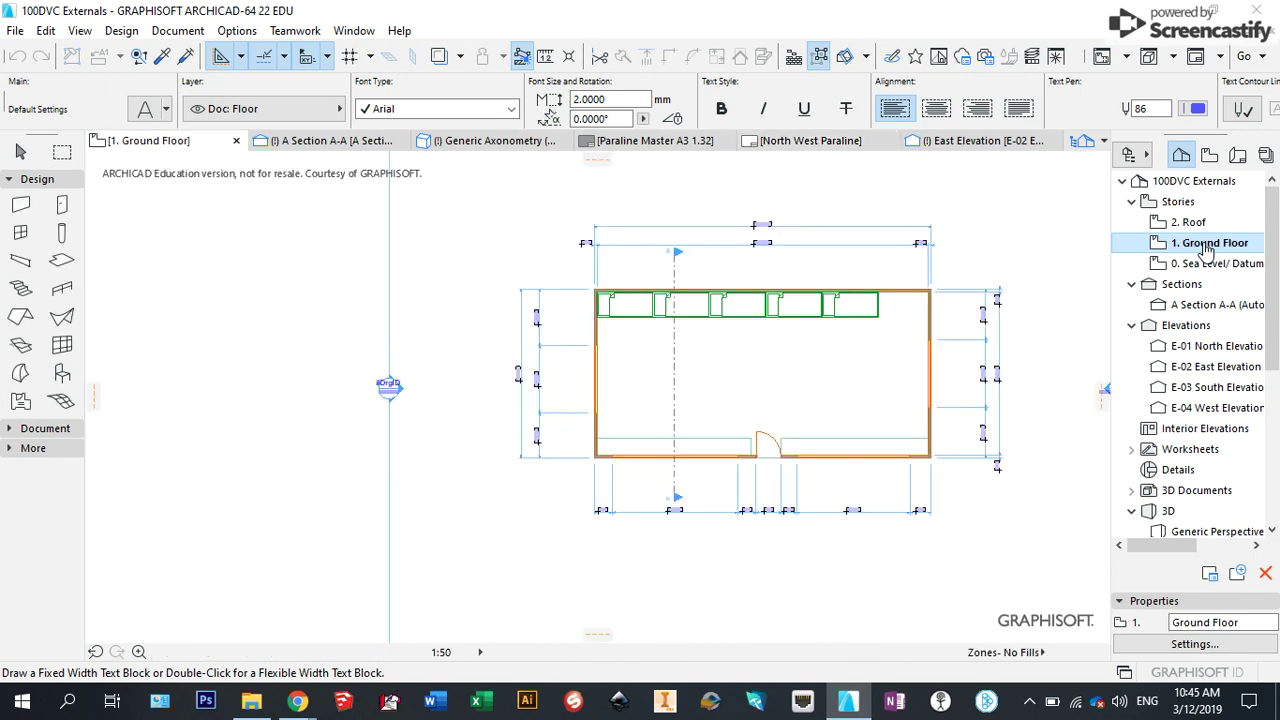
pyautogui.scroll(-3, 1068, 275)
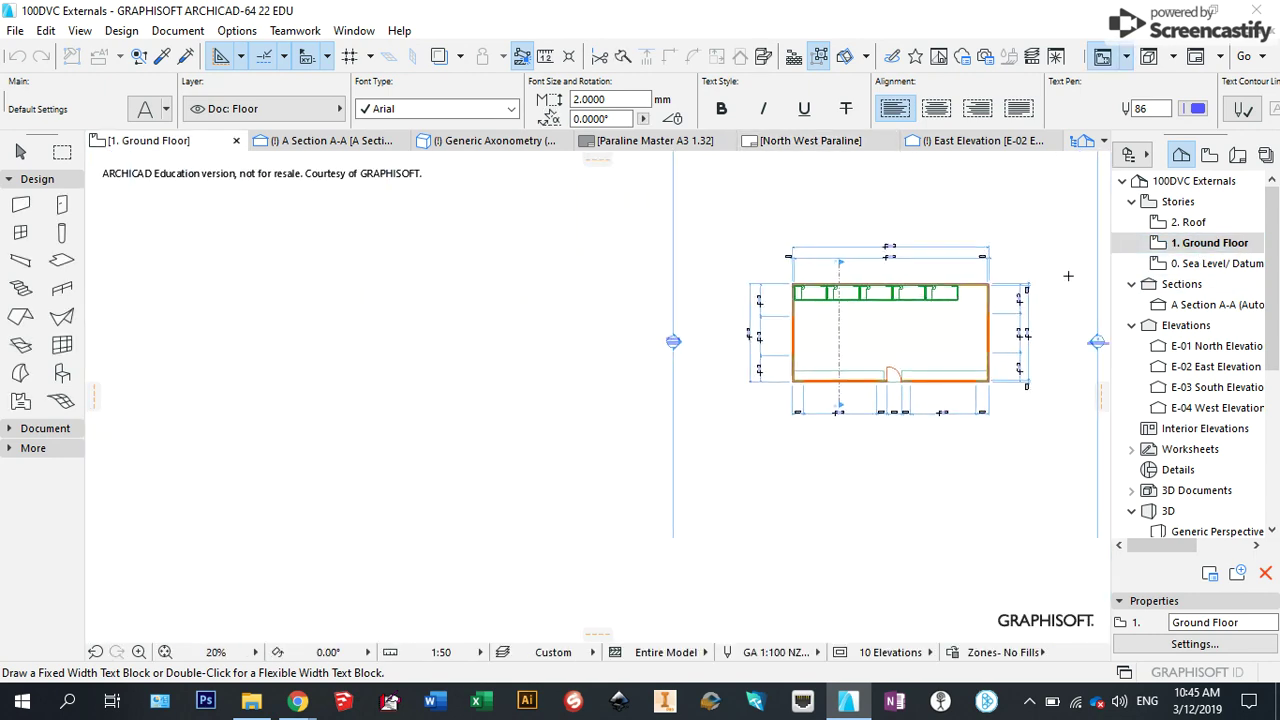
pyautogui.moveTo(1068, 275); pyautogui.dragTo(958, 261, button='middle')
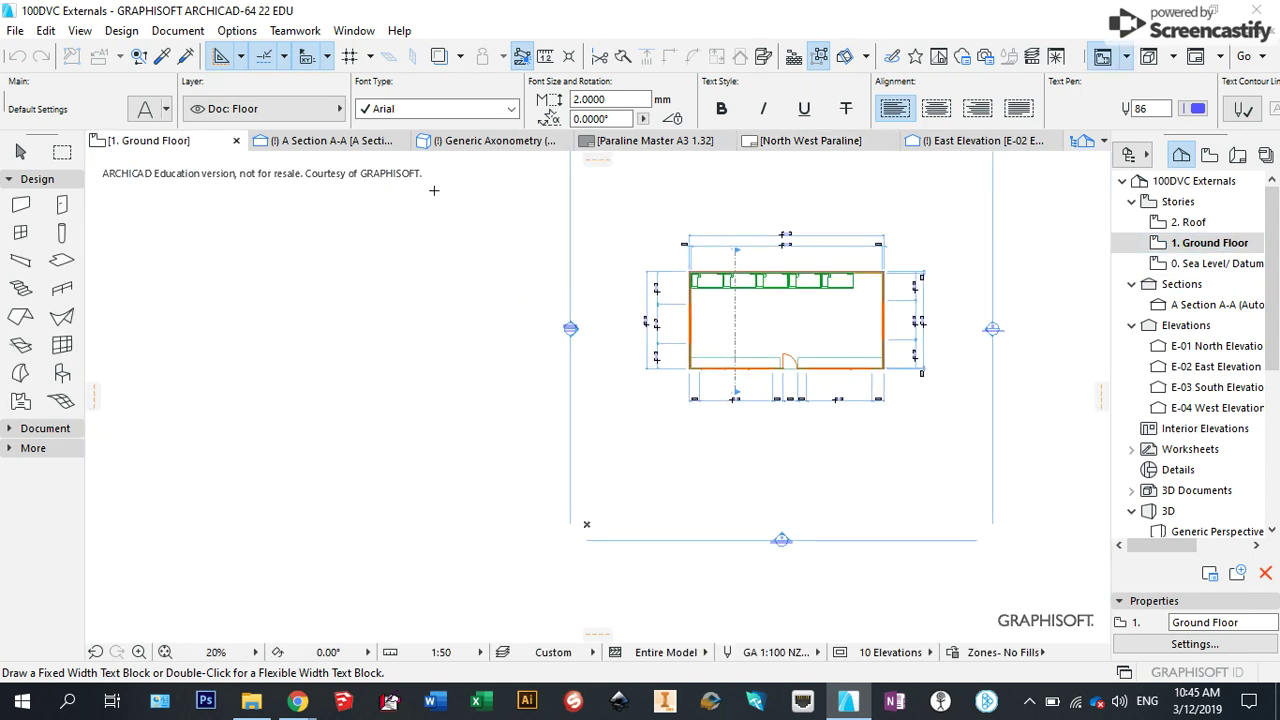
pyautogui.click(20, 151)
pyautogui.moveTo(656, 207); pyautogui.dragTo(952, 432)
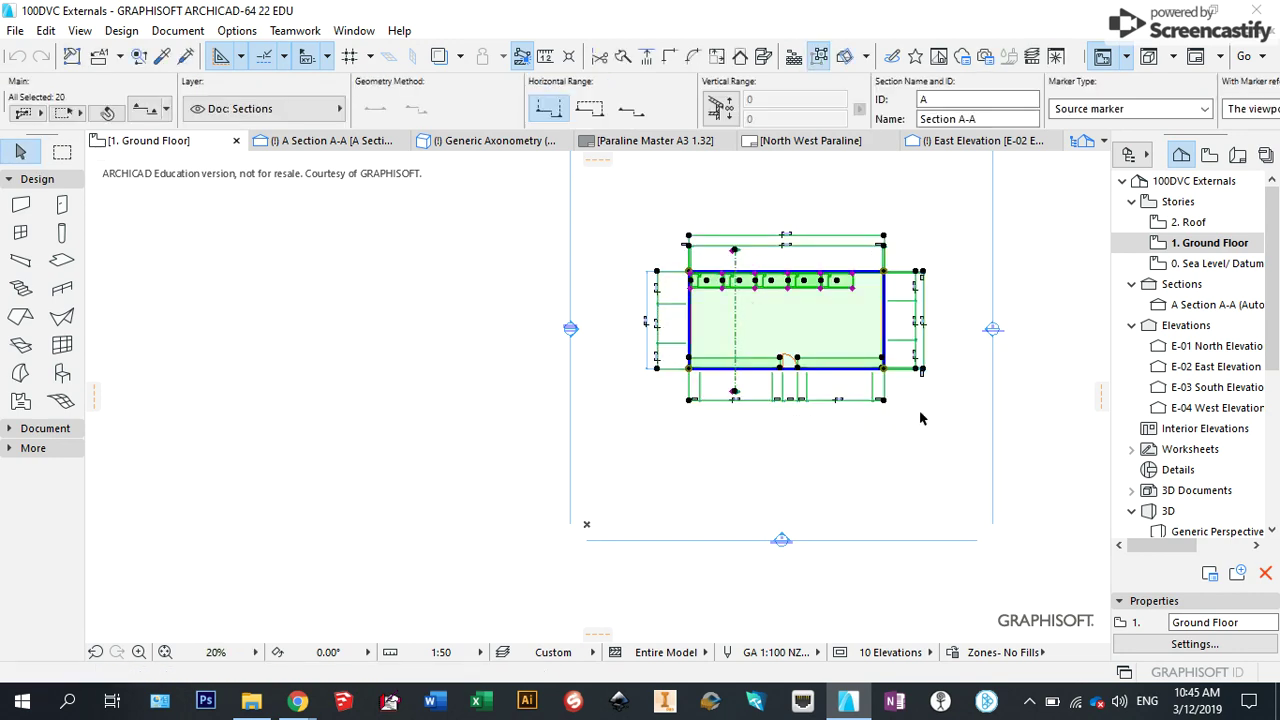
# - Try deleting the selected elements with Section A-A kept as an independent viewpoint, and undo the deletion
pyautogui.press('Delete')
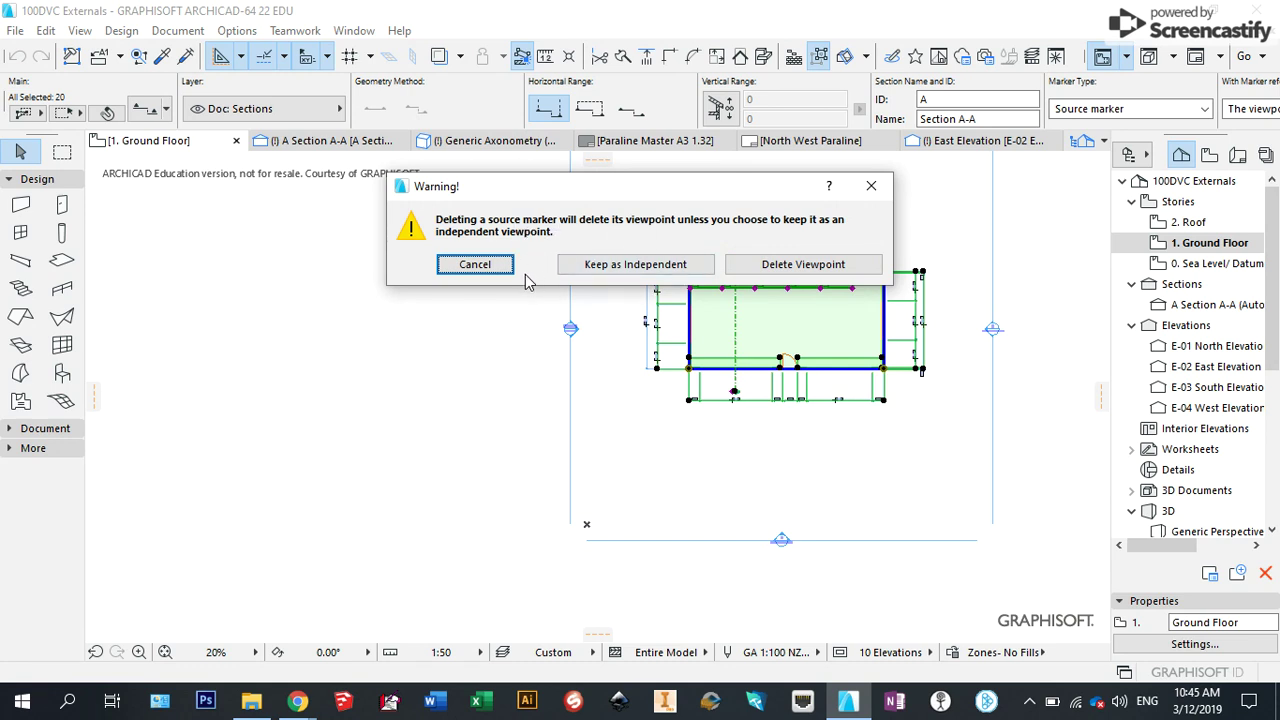
pyautogui.click(601, 268)
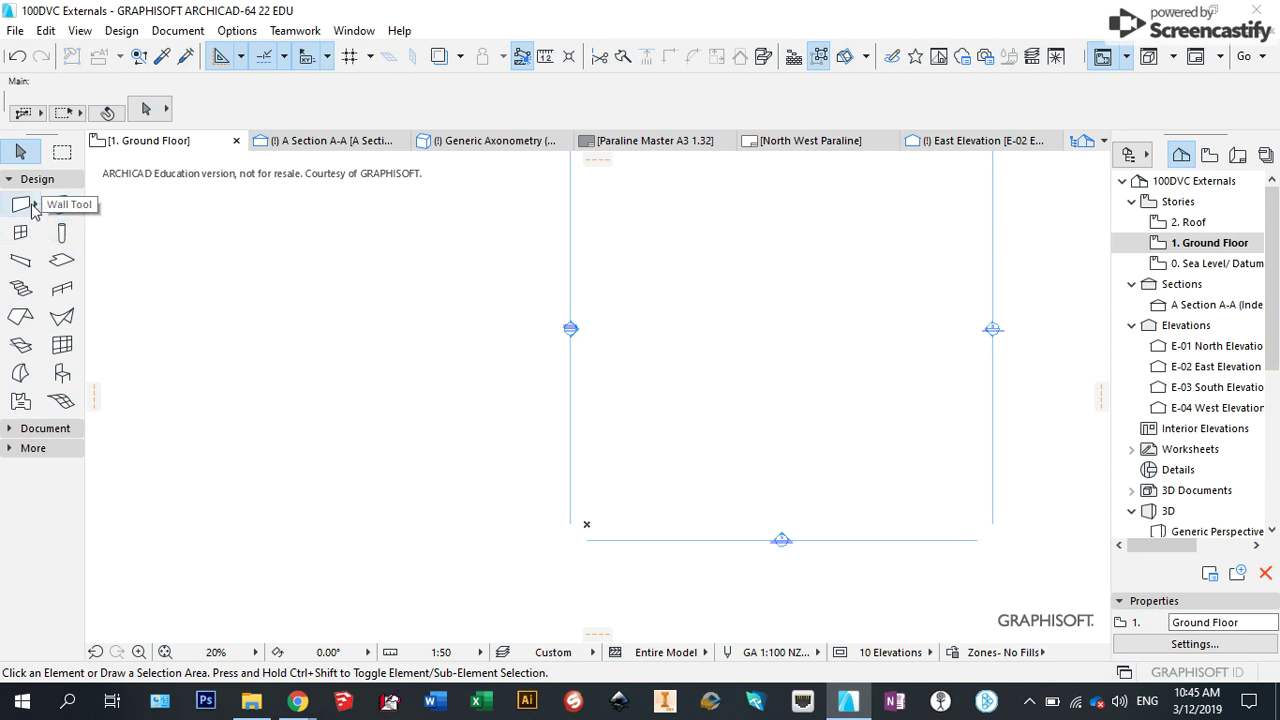
pyautogui.hotkey('ctrl', 'z')
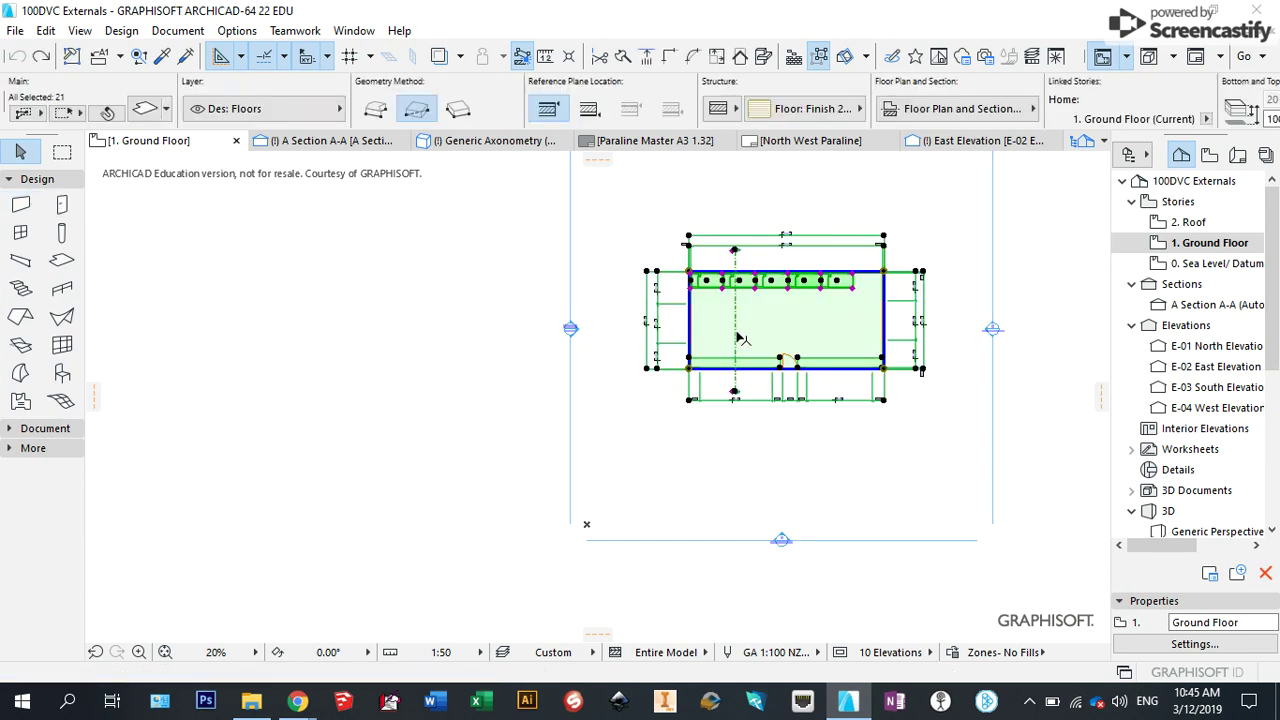
# - Exclude the Section A-A marker from the selection and delete the remaining building elements and dimensions
pyautogui.keyDown('shift'); pyautogui.click(735, 395); pyautogui.keyUp('shift')
pyautogui.press('Delete')
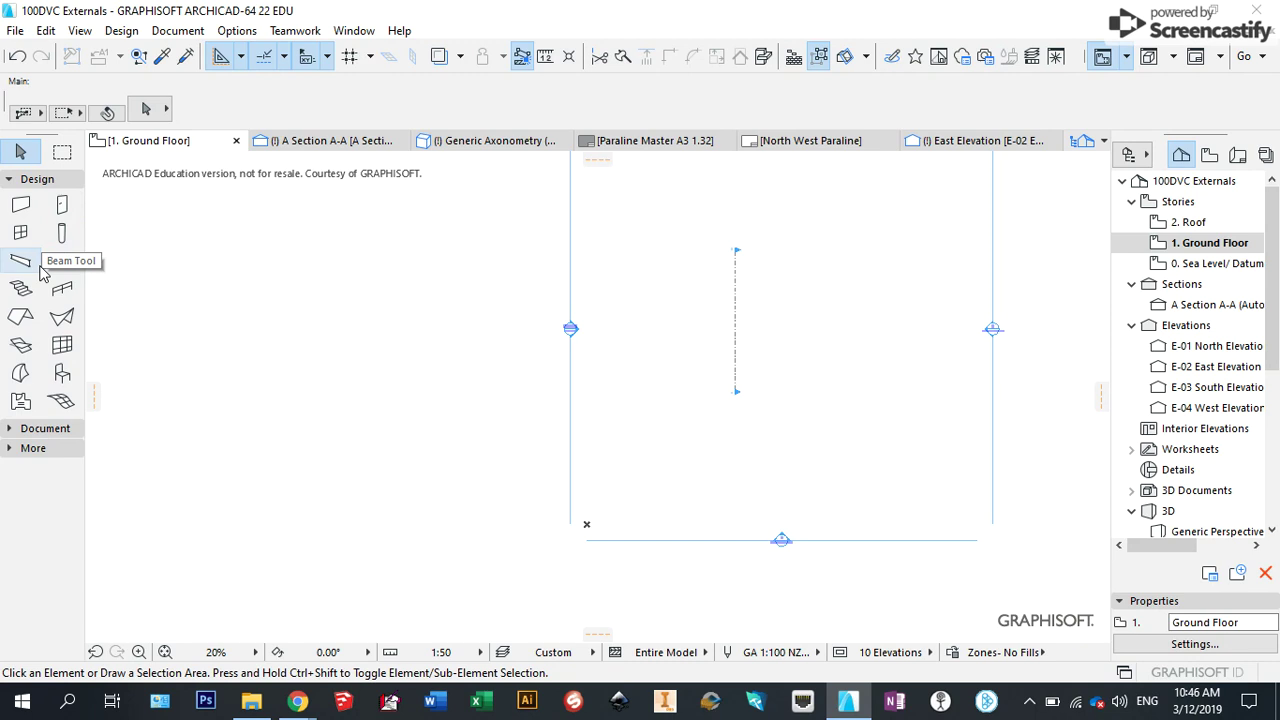
# - Draw a rectangle of EXT: Stud 90 exterior walls between the elevation markers, crossing the section line
pyautogui.click(21, 205)
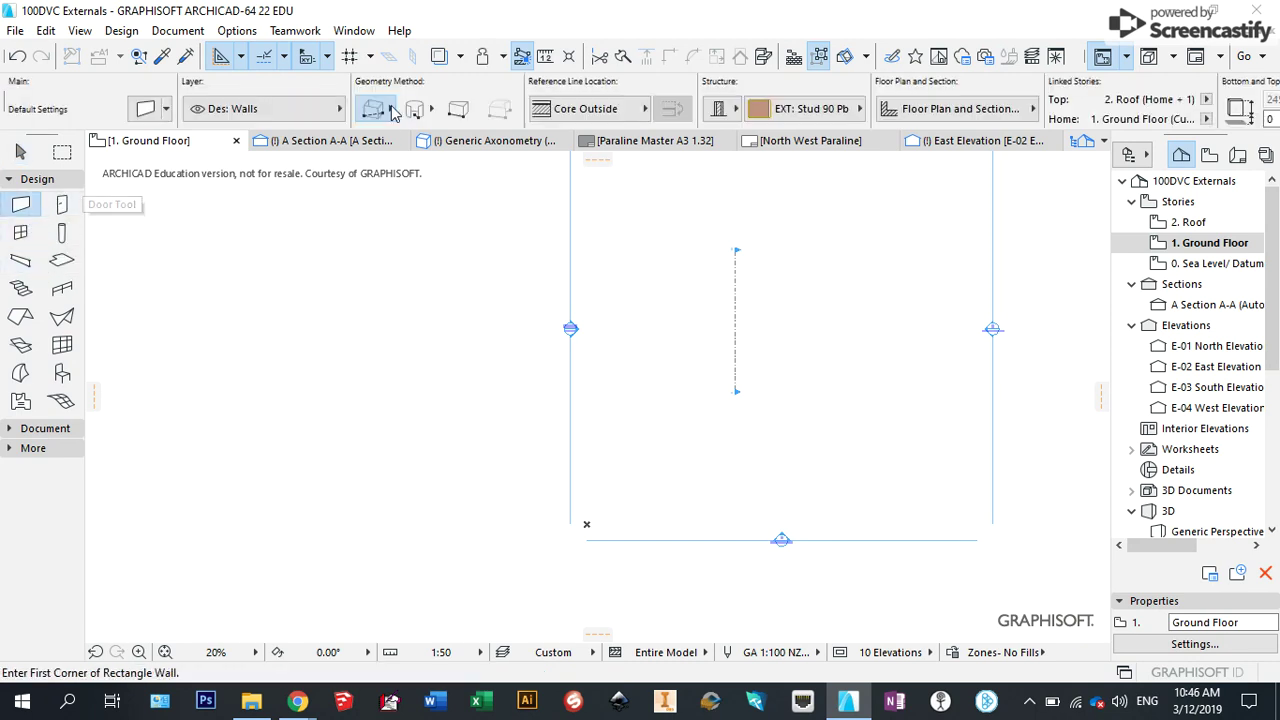
pyautogui.click(685, 287)
pyautogui.click(834, 356)
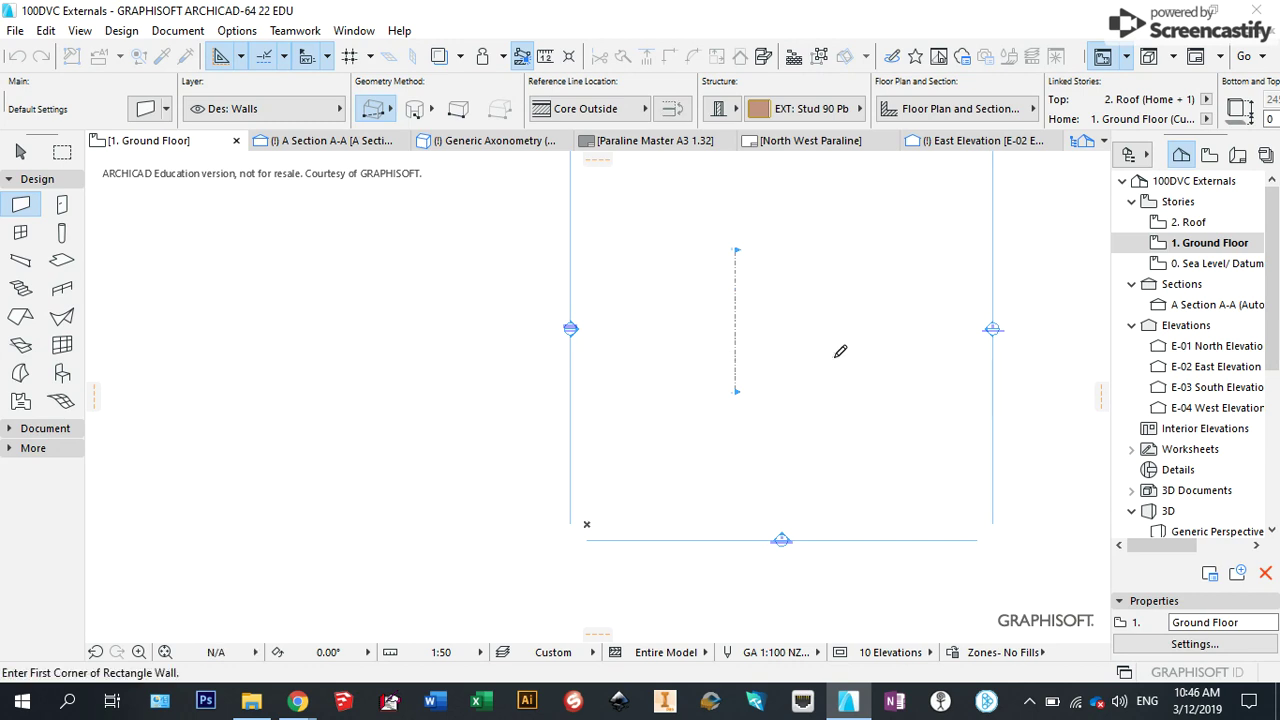
# - Place a rectangular multi-plane Timber roof over the outer wall corners, showing the hidden Des: Roofs layer
pyautogui.click(20, 316)
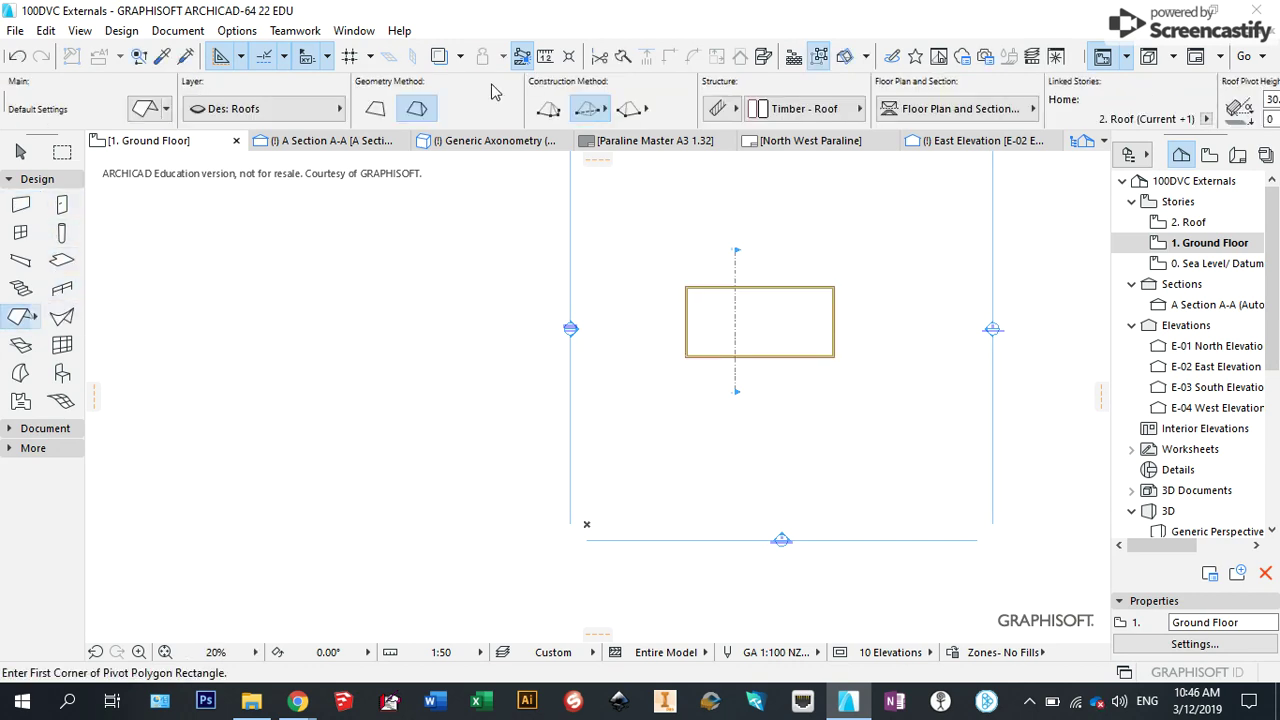
pyautogui.click(688, 295)
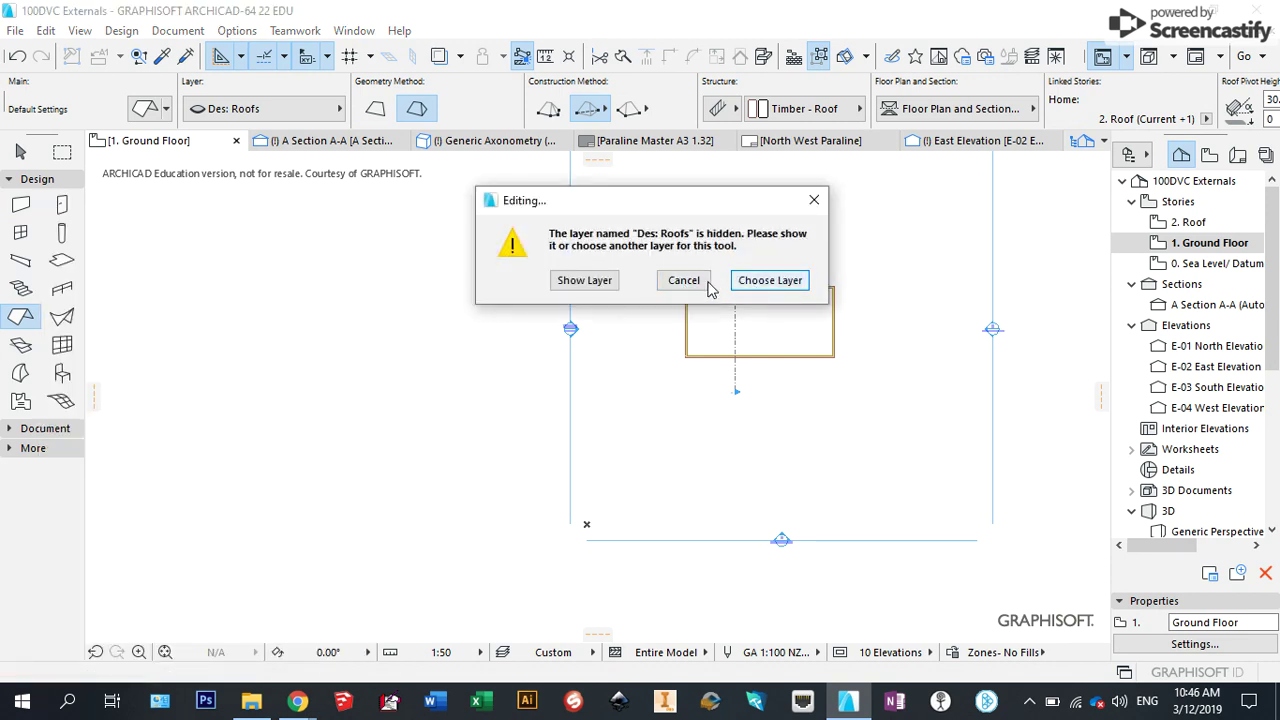
pyautogui.click(605, 283)
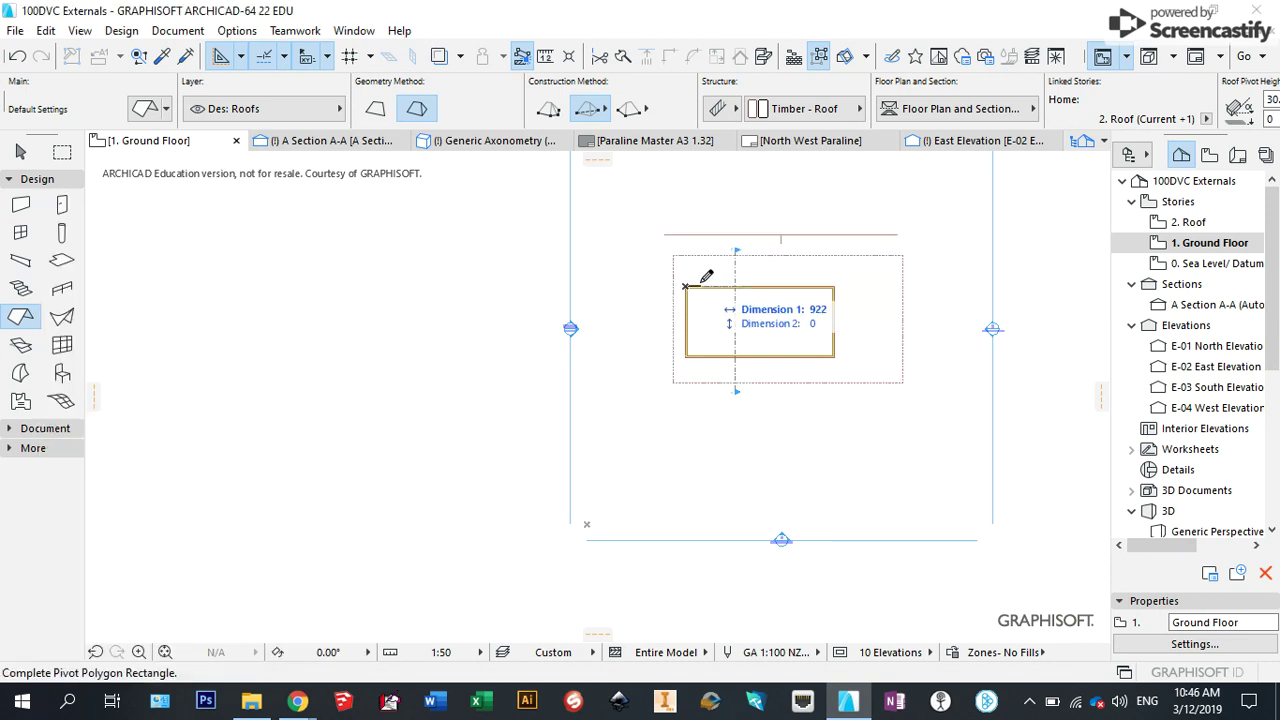
pyautogui.click(833, 356)
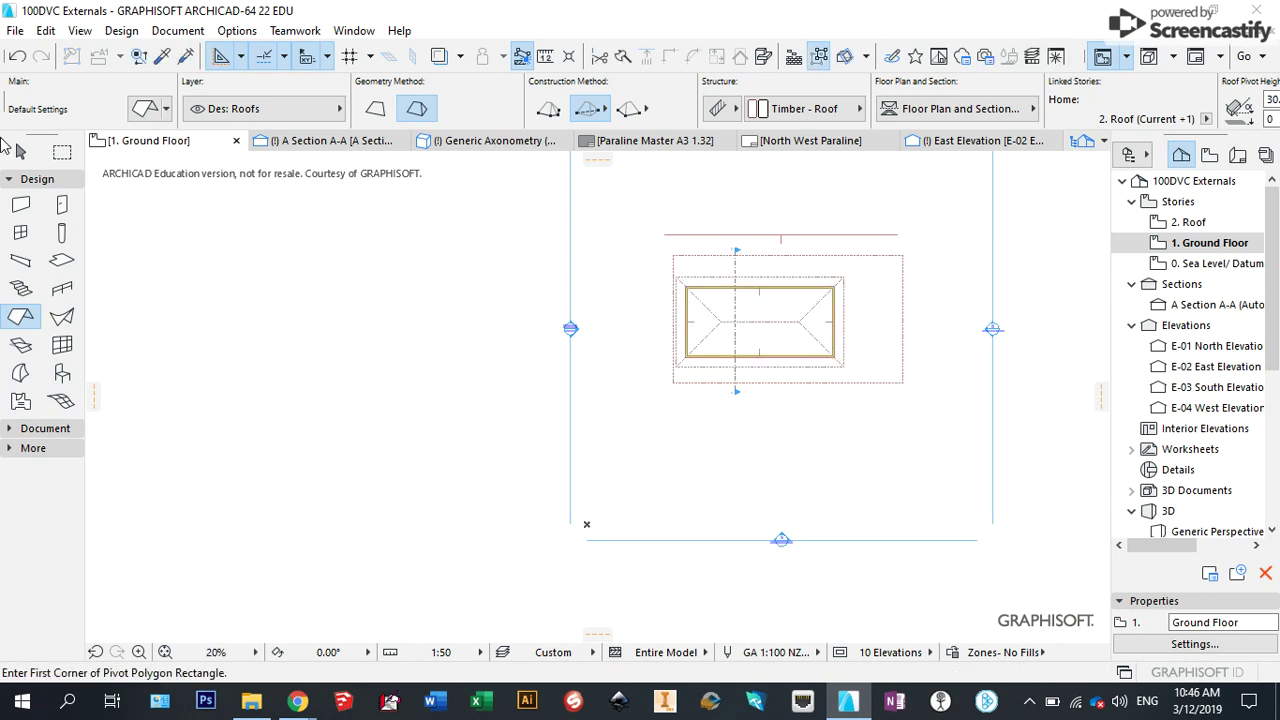
# - Set the new hip roof's pivot height to 2450 relative to its home story
pyautogui.click(20, 150)
pyautogui.click(842, 283)
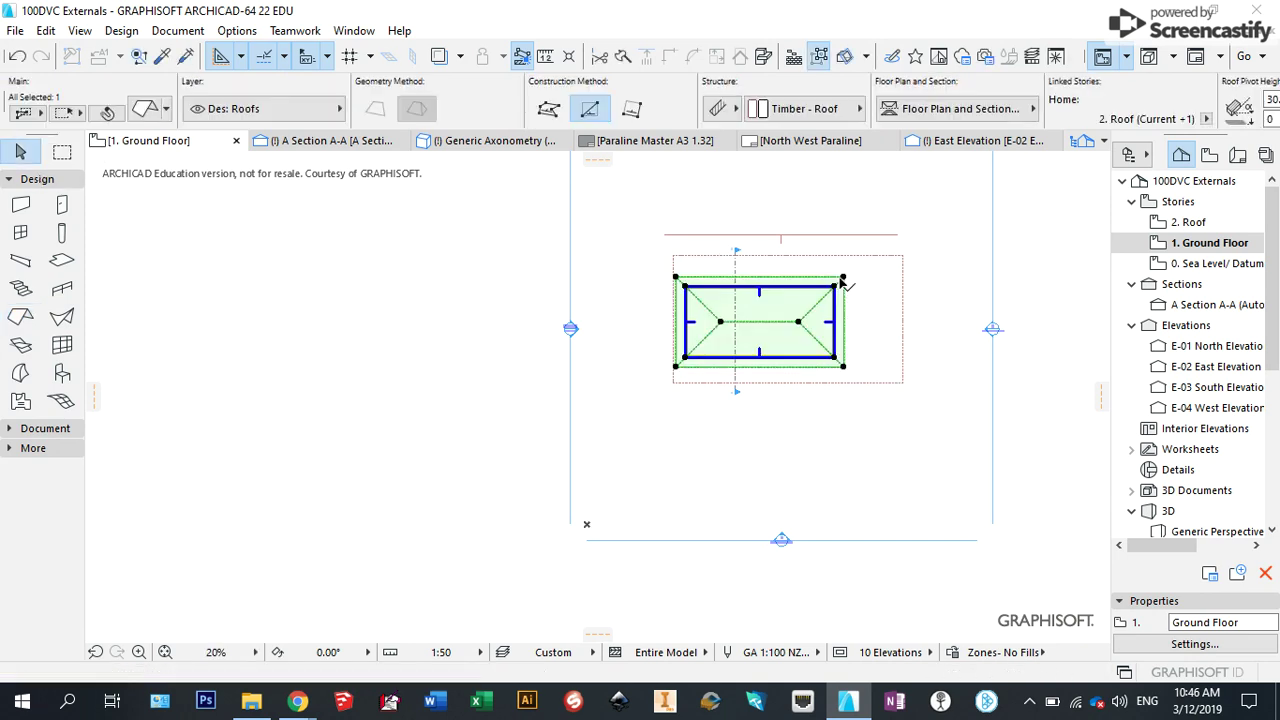
pyautogui.moveTo(1170, 95)
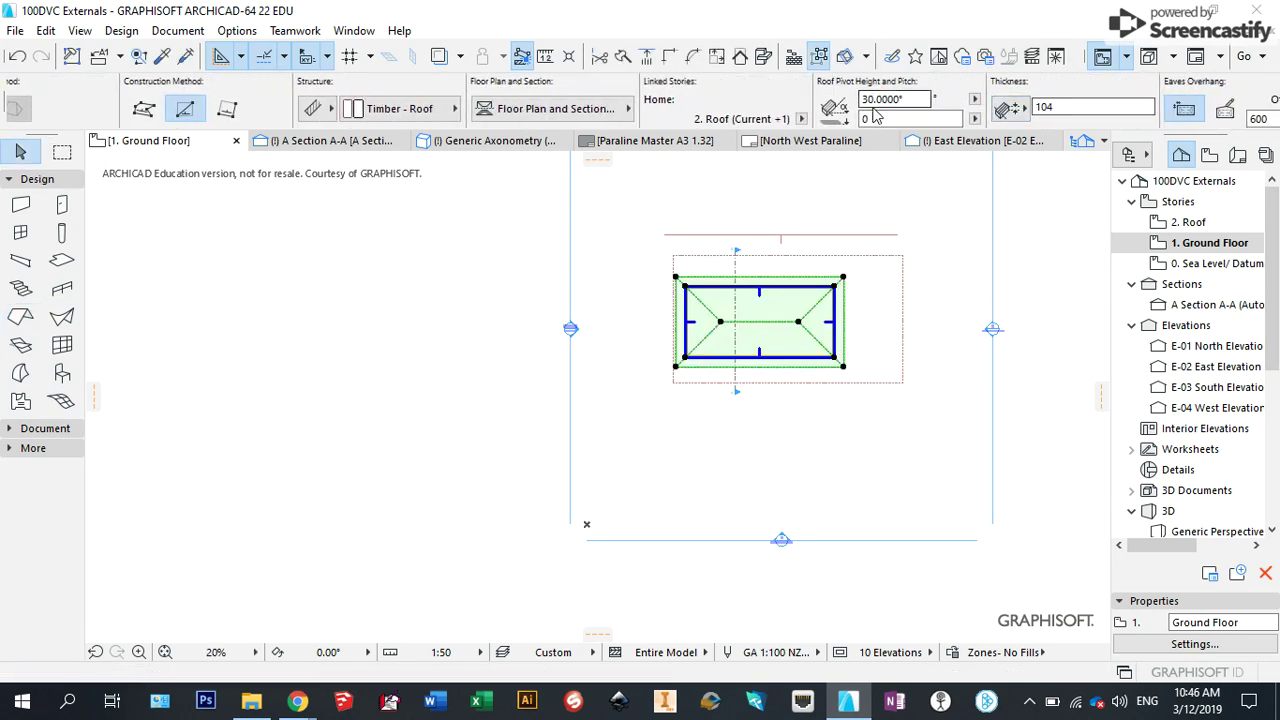
pyautogui.click(876, 117)
pyautogui.write('245')
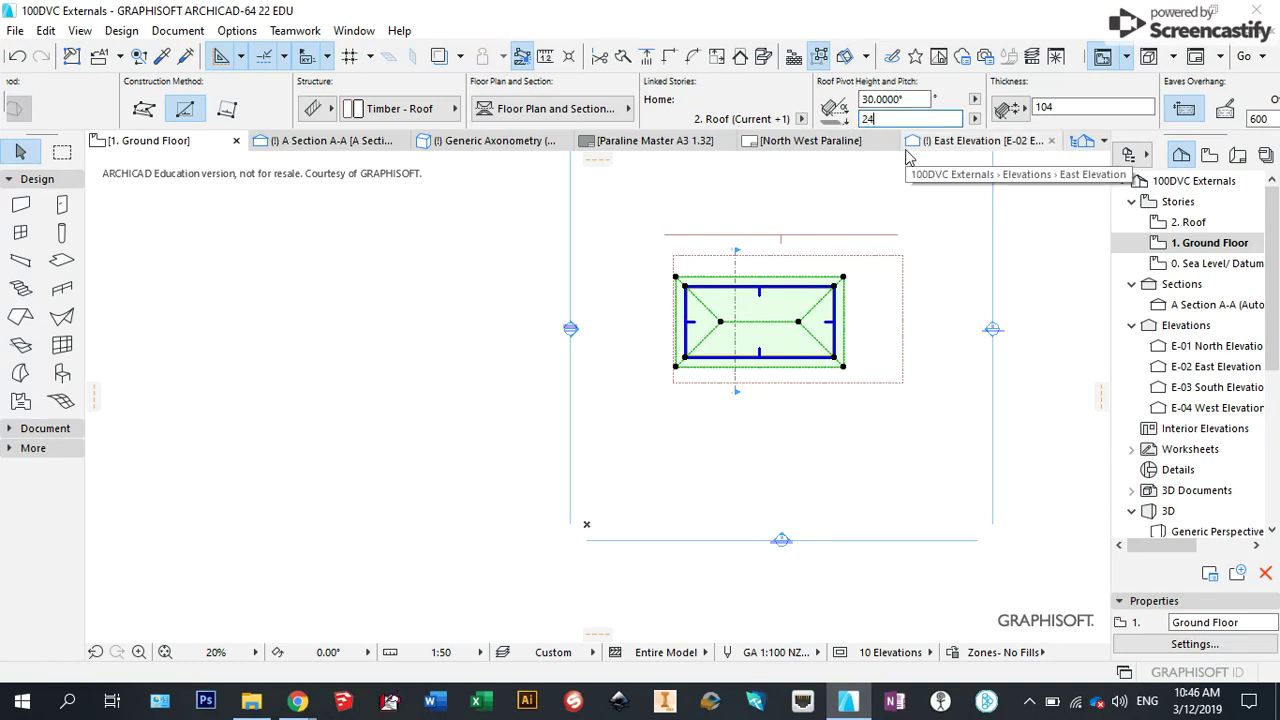
pyautogui.click(641, 290)
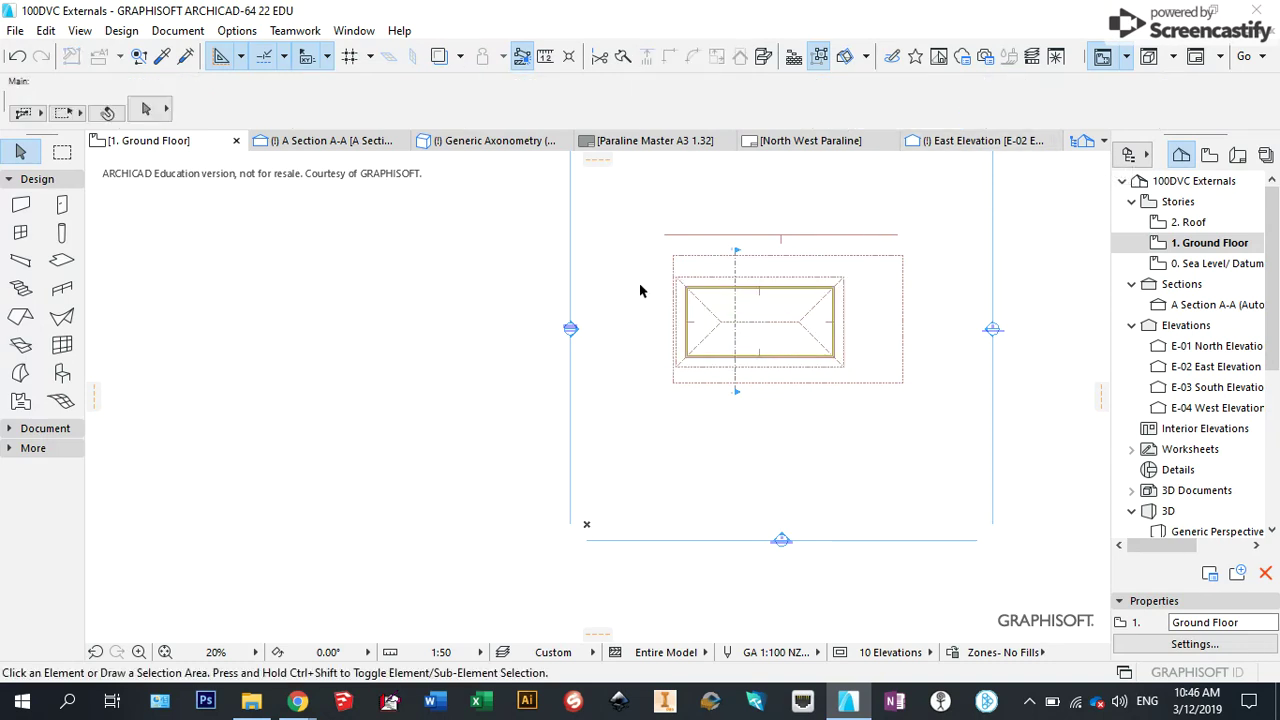
# - Place 2400 x 2000 Window 22 windows in the exterior walls: two in the north wall and one each in the east, south and west walls
pyautogui.click(22, 232)
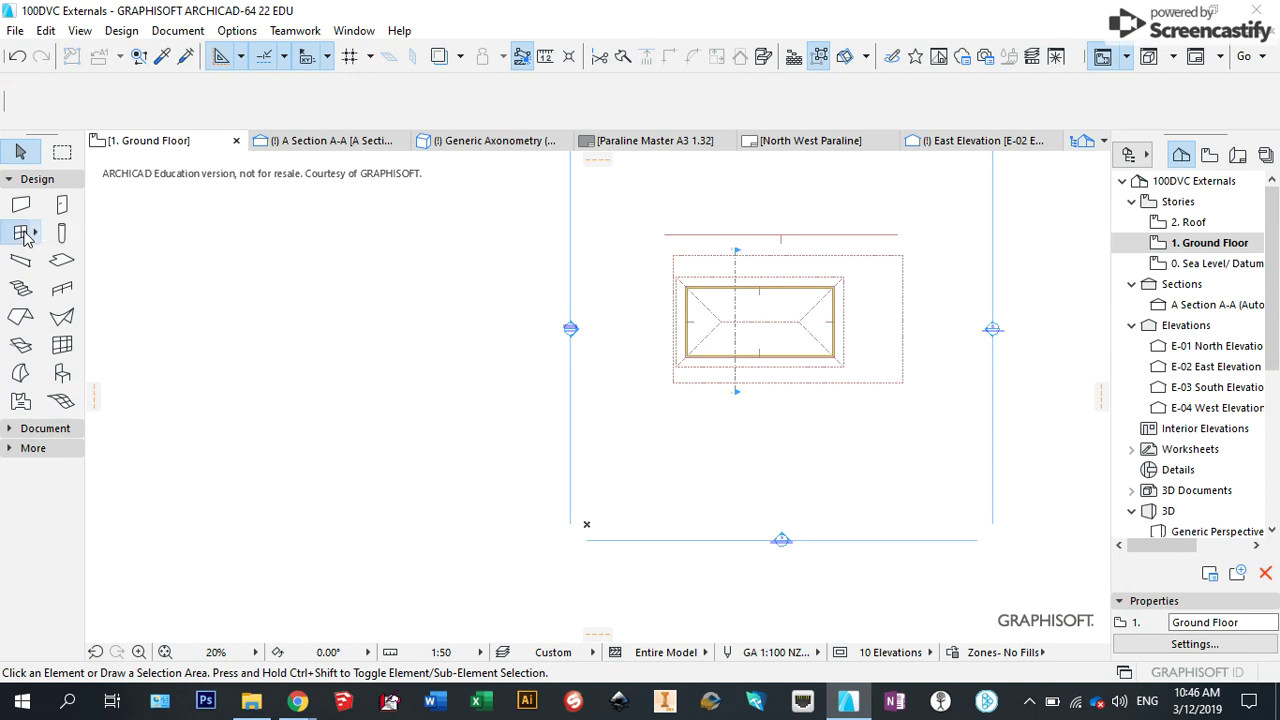
pyautogui.click(720, 287)
pyautogui.click(810, 290)
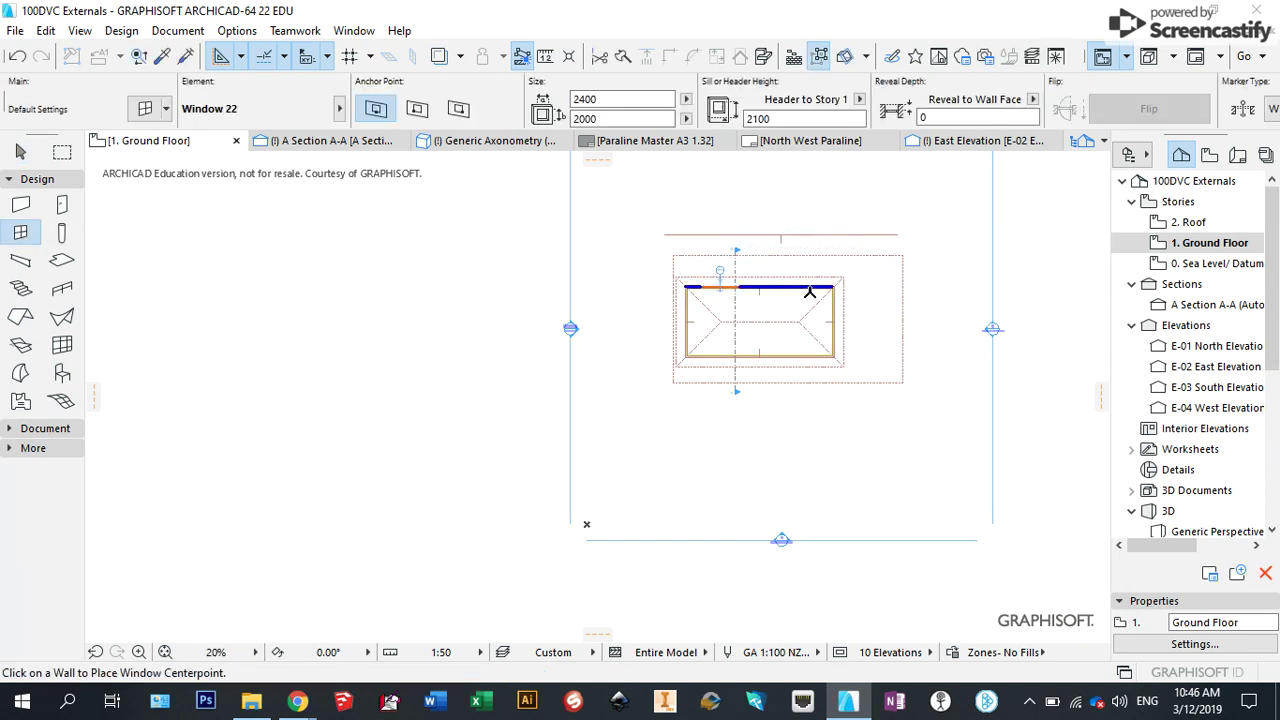
pyautogui.click(810, 289)
pyautogui.click(834, 271)
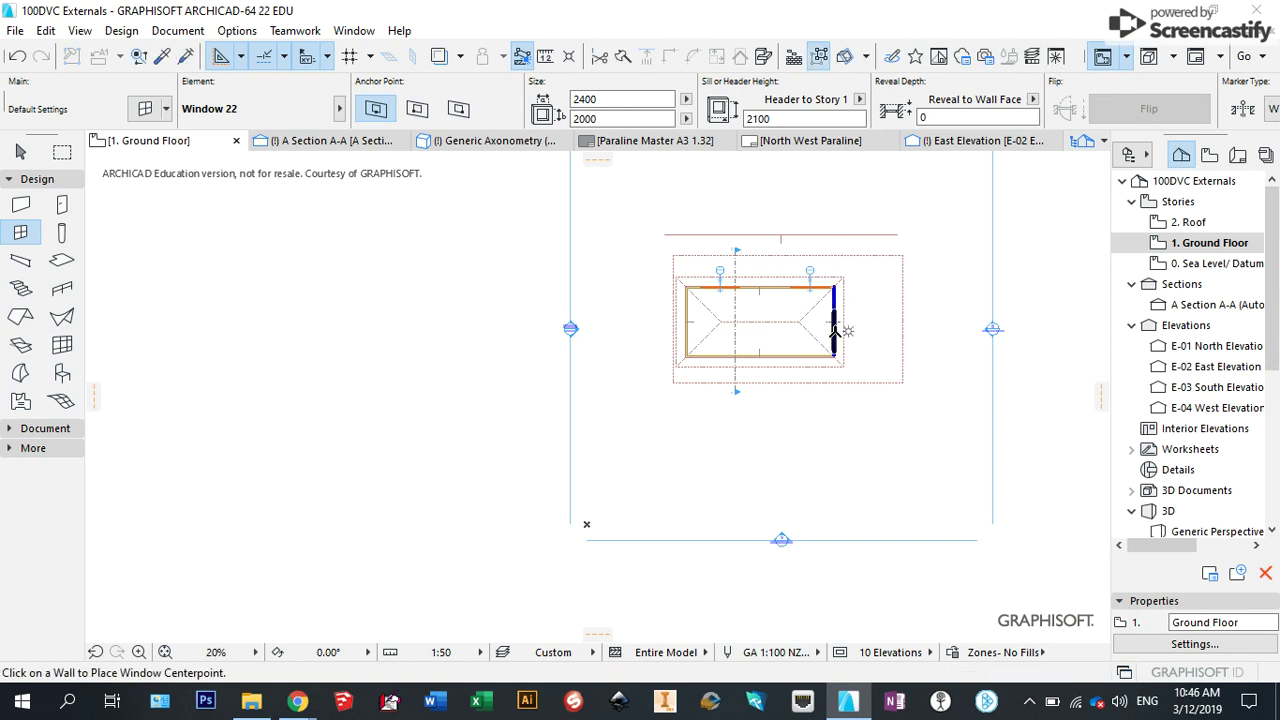
pyautogui.click(835, 330)
pyautogui.click(785, 360)
pyautogui.click(791, 357)
pyautogui.click(806, 368)
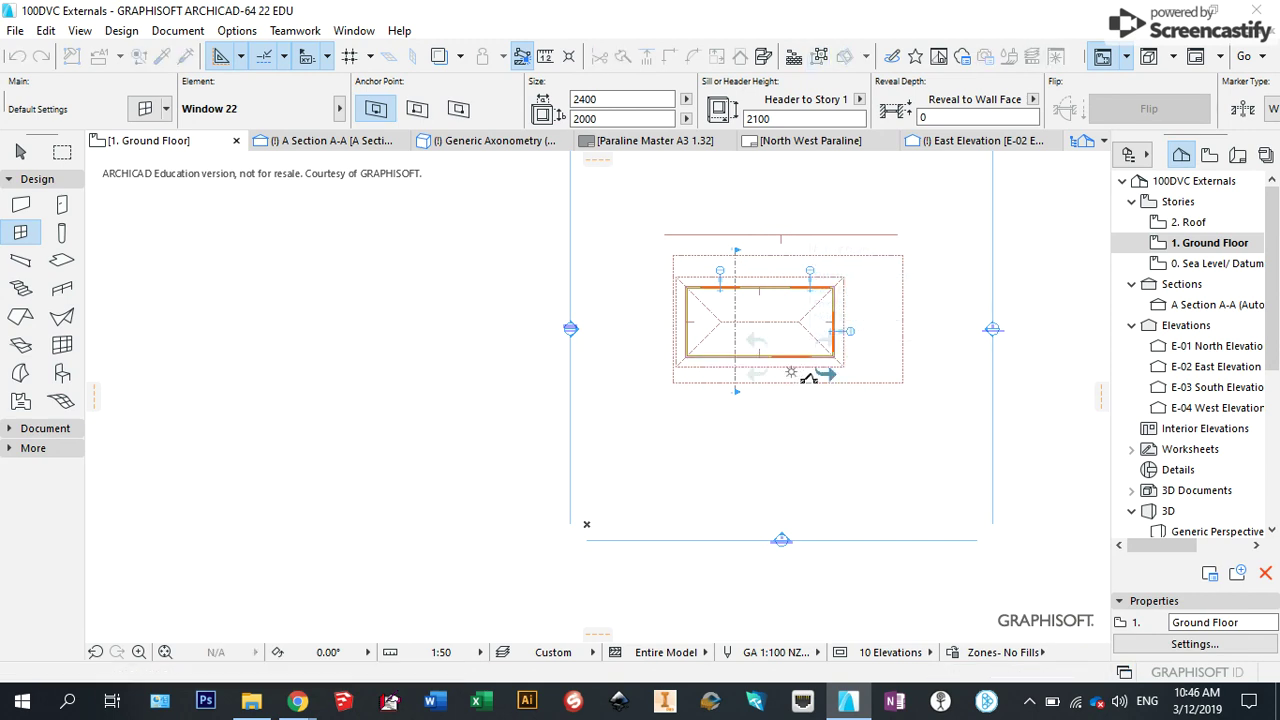
pyautogui.click(685, 340)
pyautogui.click(655, 328)
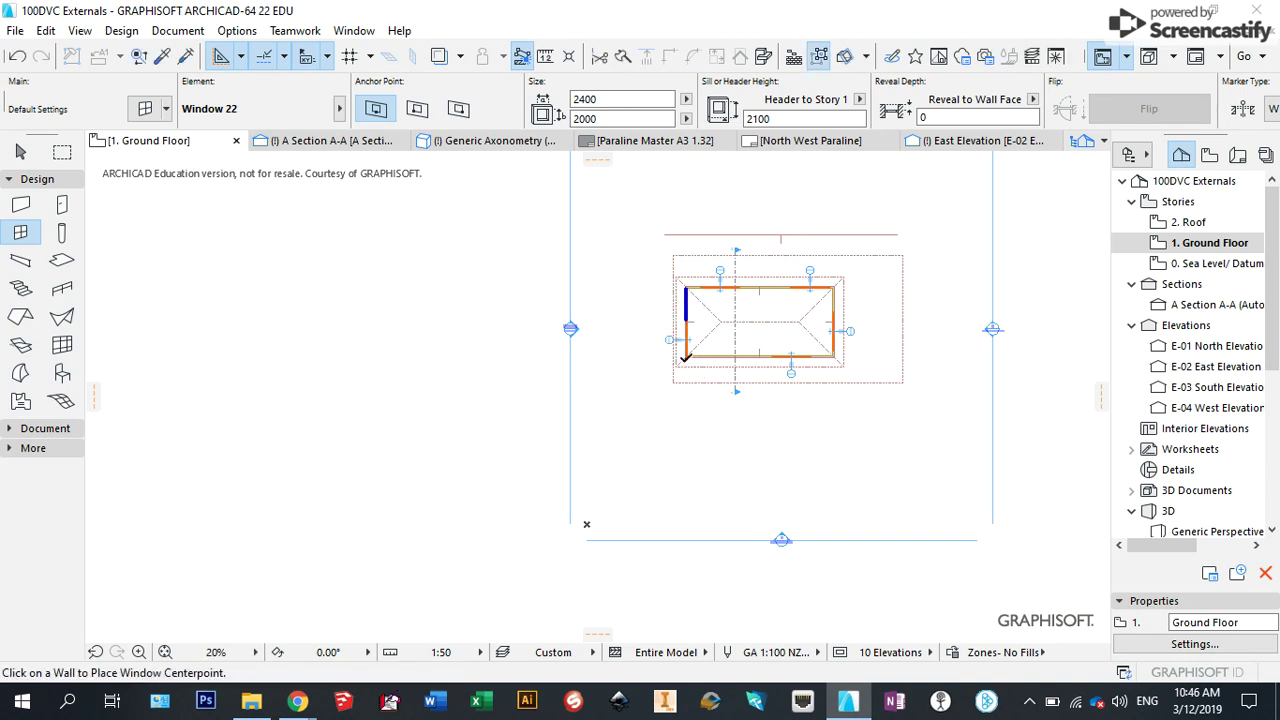
# - Place a 900 x 2100 Door 22 in the south wall by the section line, opening outwards
pyautogui.click(62, 204)
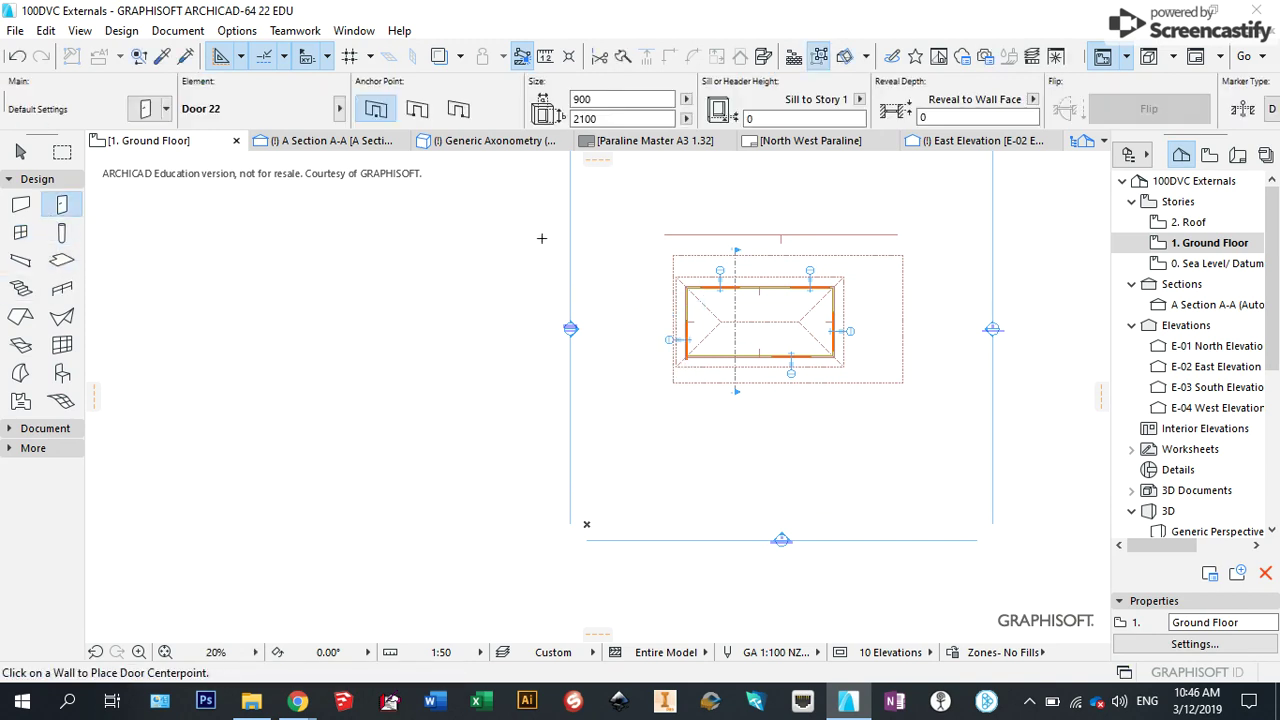
pyautogui.click(731, 358)
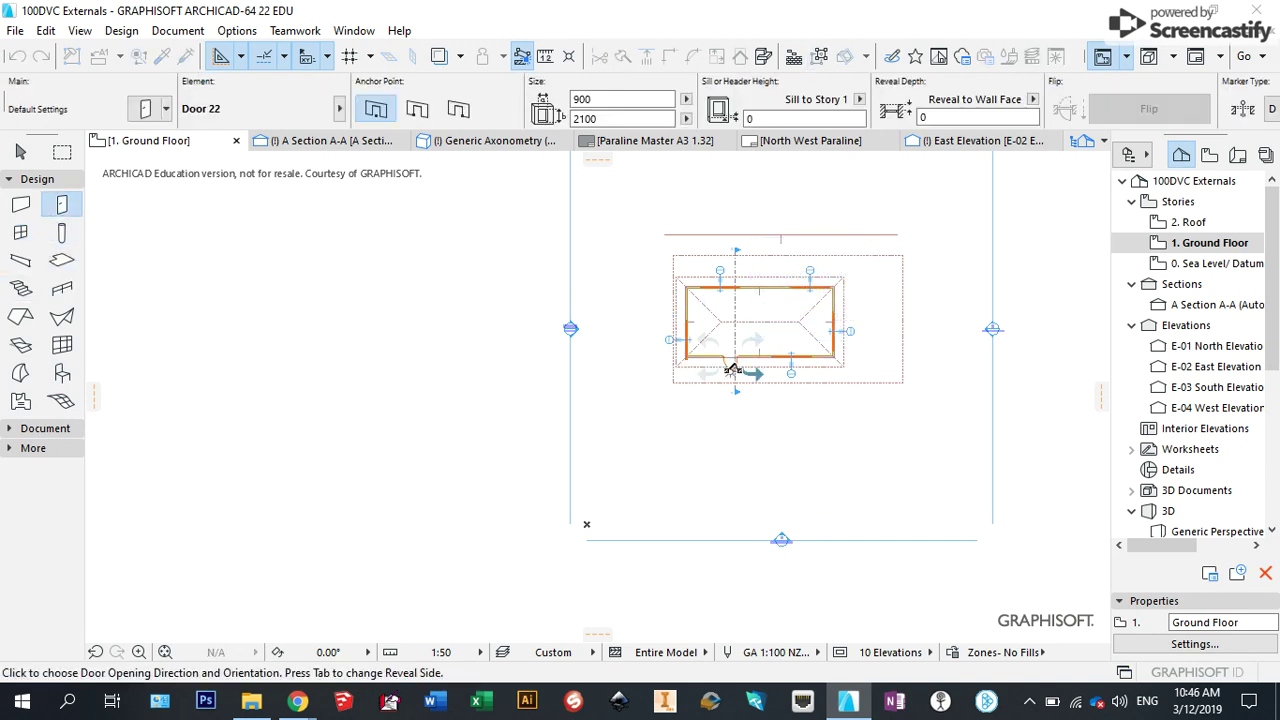
pyautogui.click(731, 369)
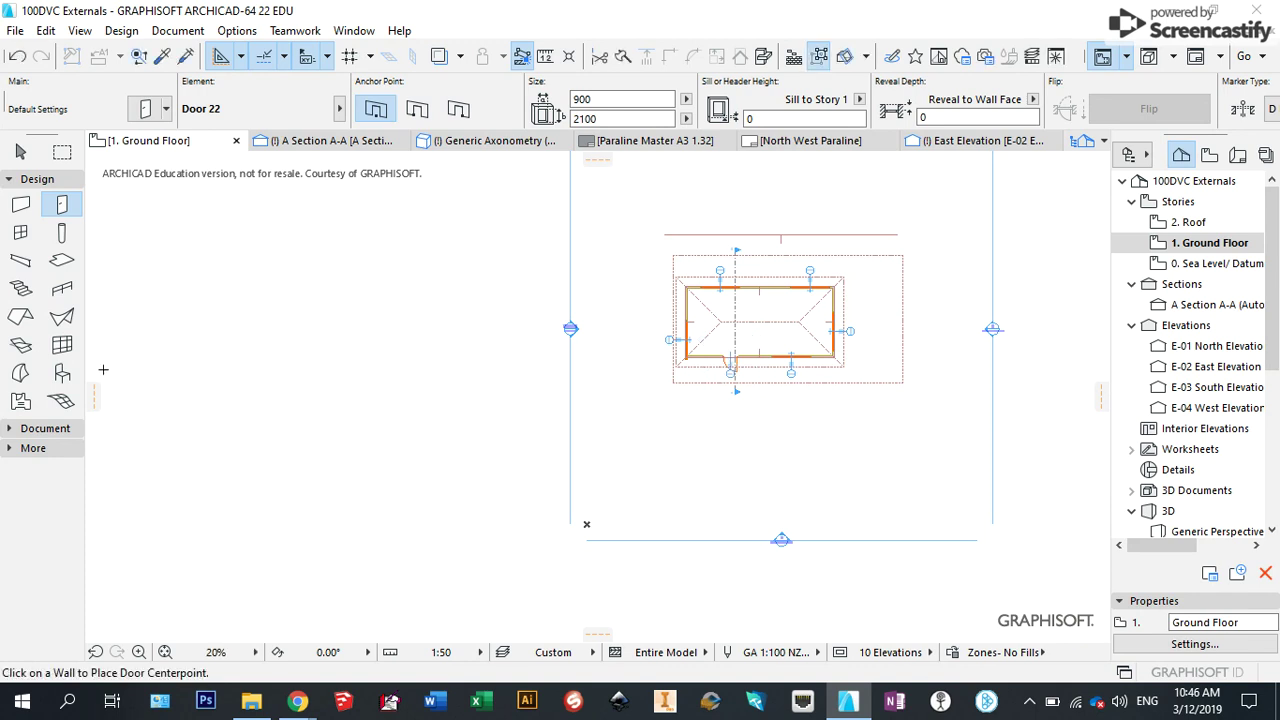
# - Place a Bed Double 1350x1880 NZE object inside the building, beside the section line
pyautogui.click(62, 373)
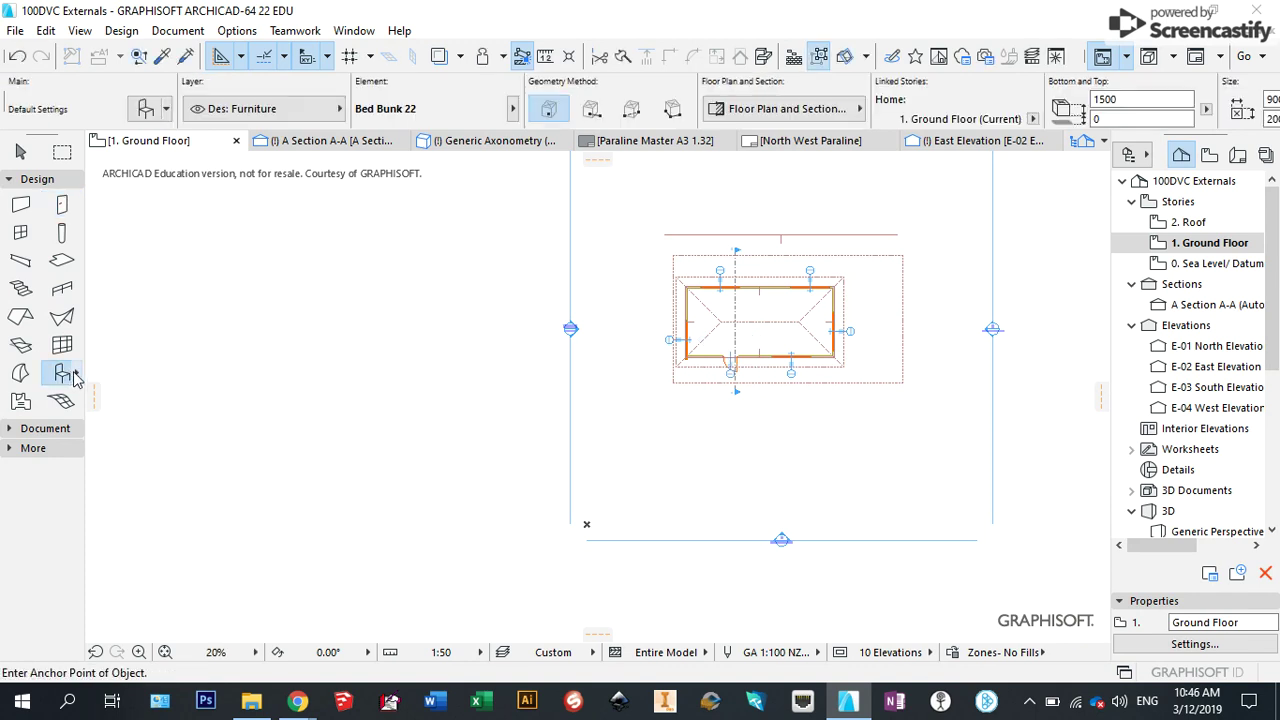
pyautogui.click(73, 377)
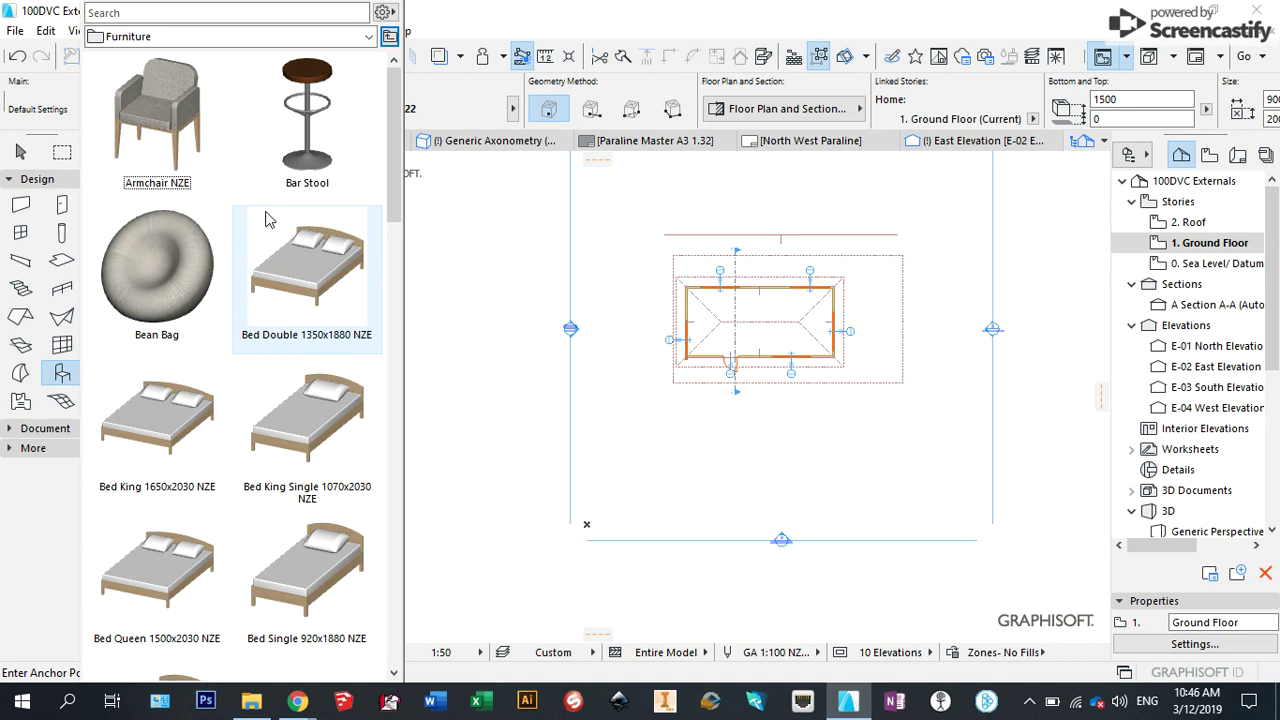
pyautogui.click(298, 268)
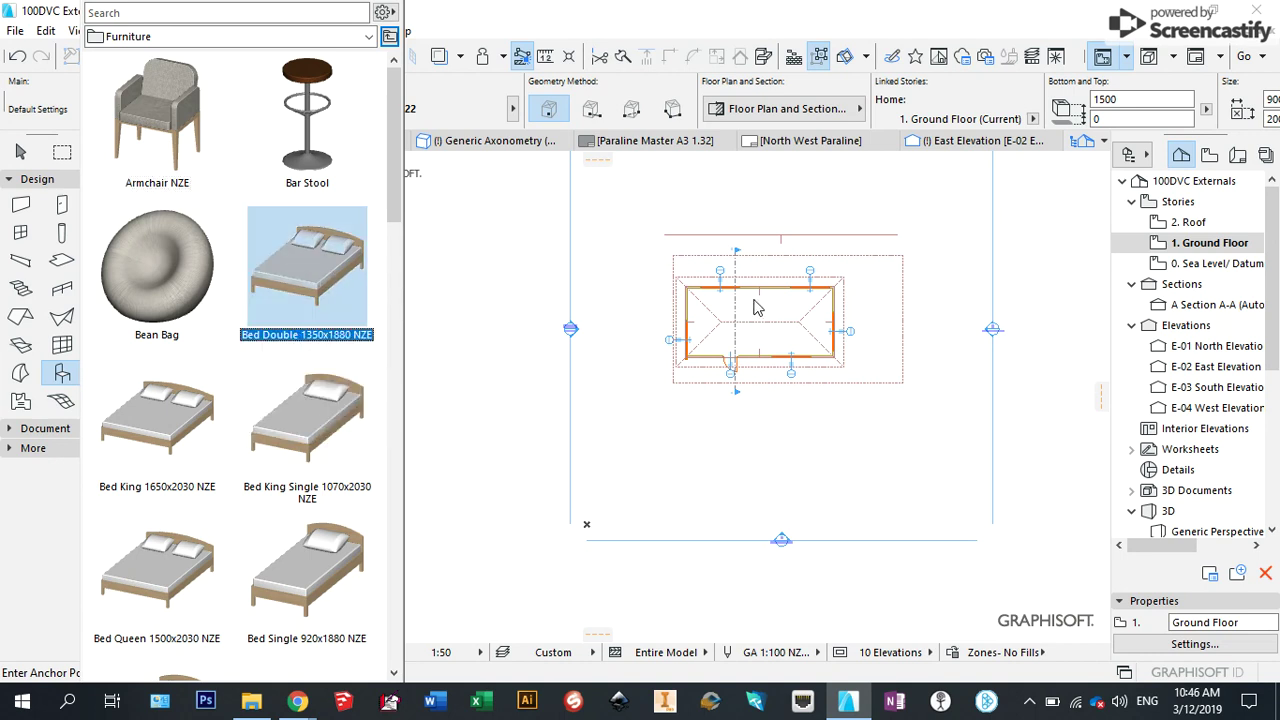
pyautogui.click(339, 278)
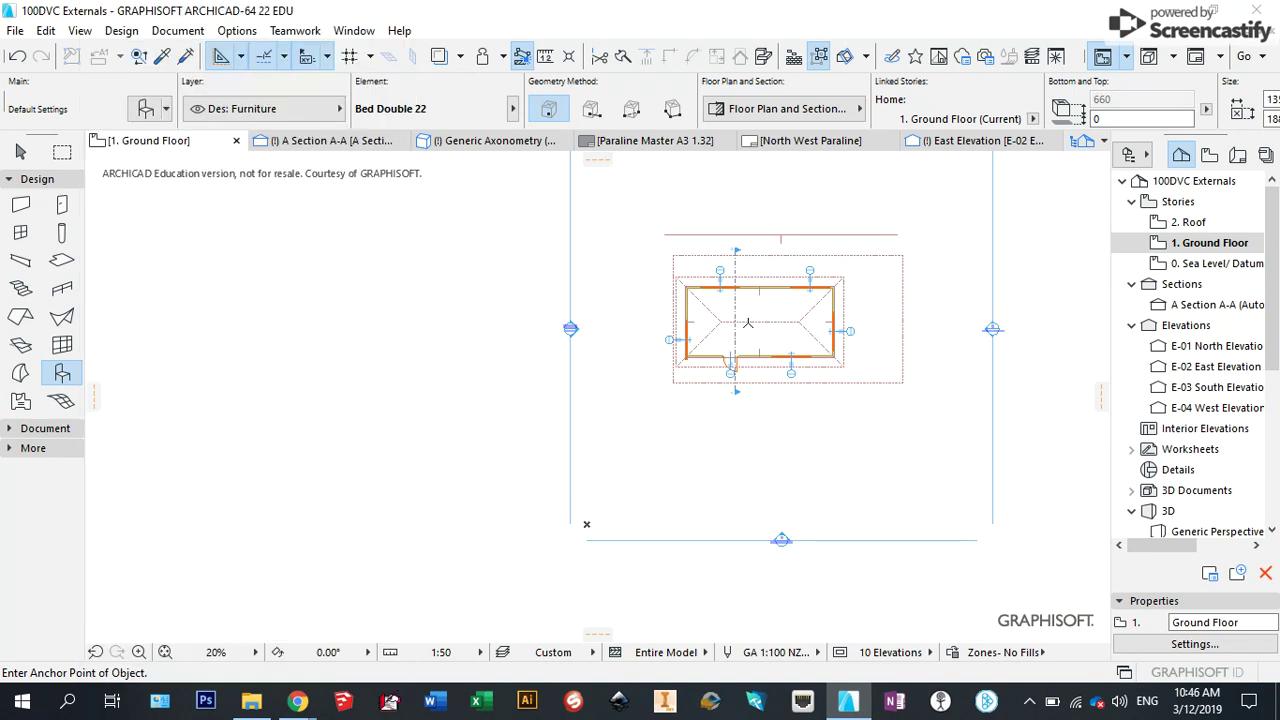
pyautogui.click(727, 312)
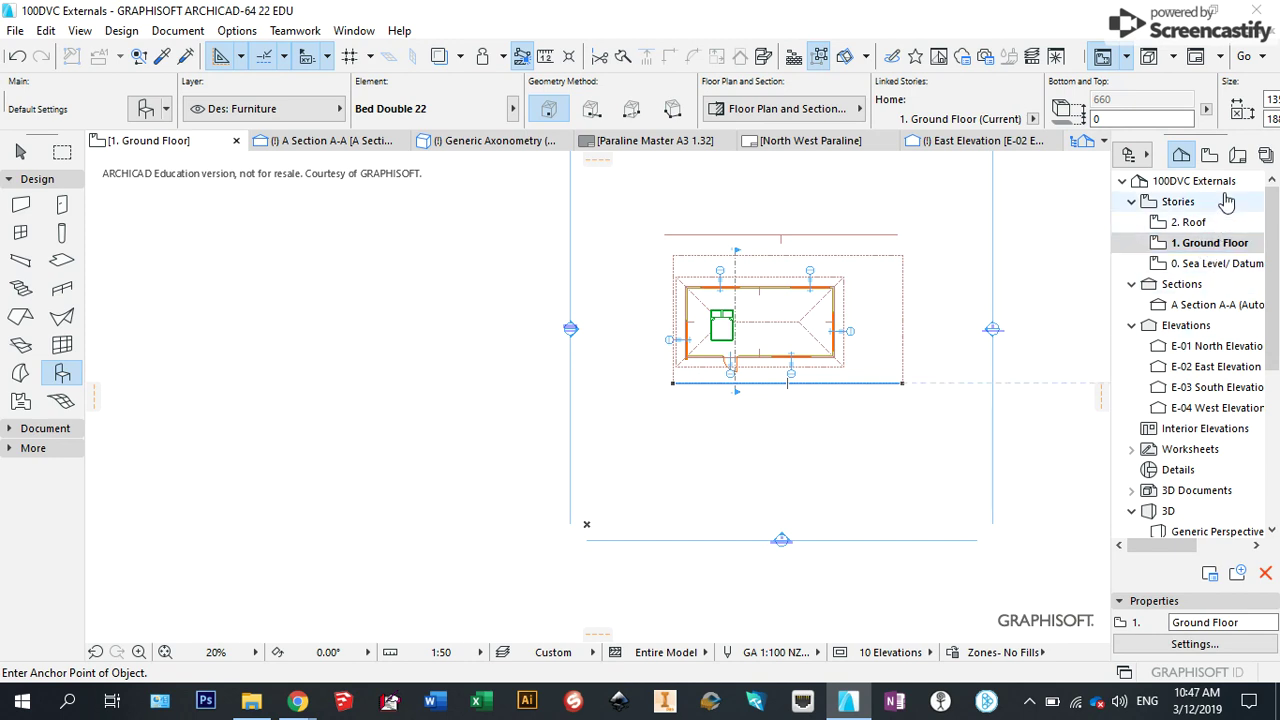
# - Open the Orthographic01 Elevations layout and go to the source view of its Ground Floor drawing
pyautogui.click(1237, 155)
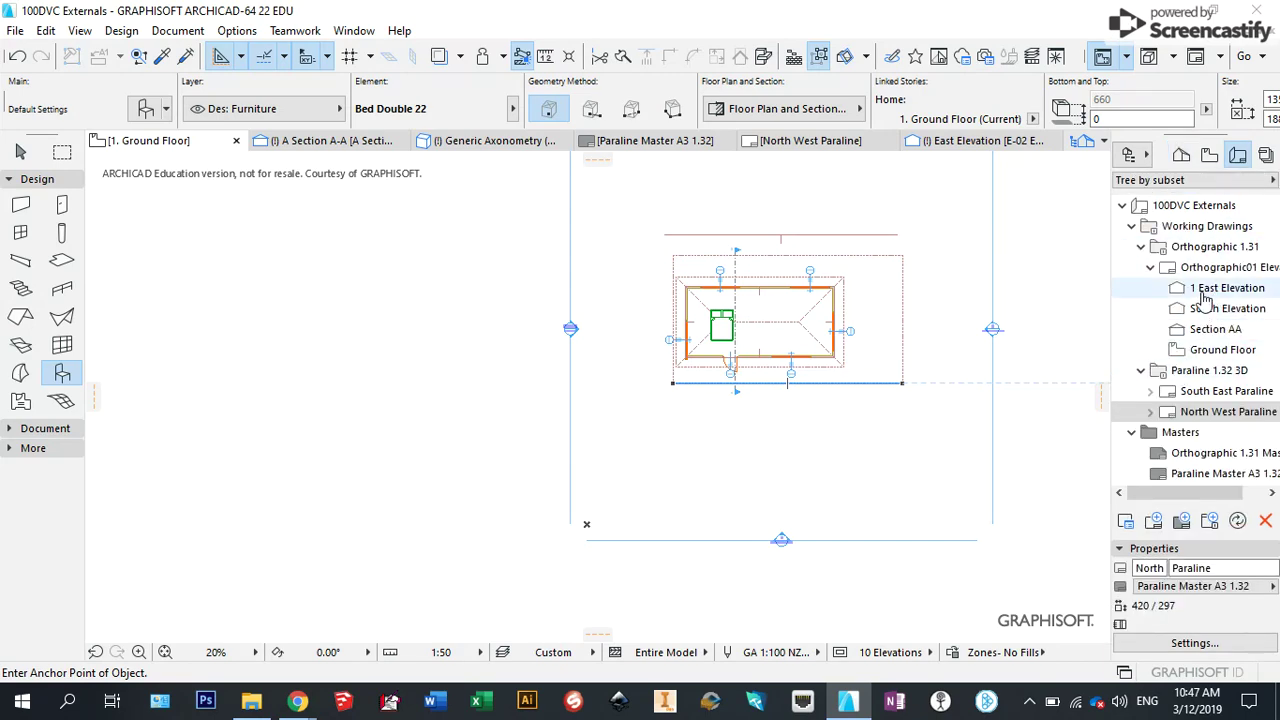
pyautogui.doubleClick(1212, 268)
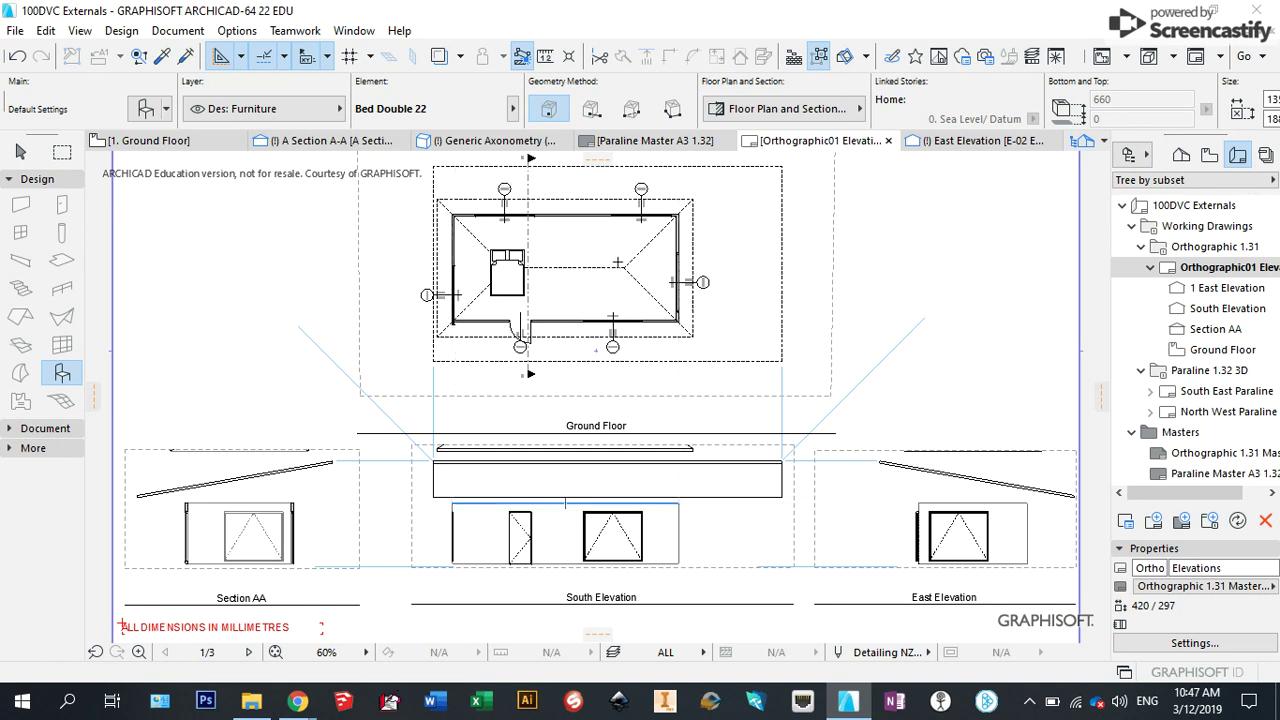
pyautogui.click(19, 151)
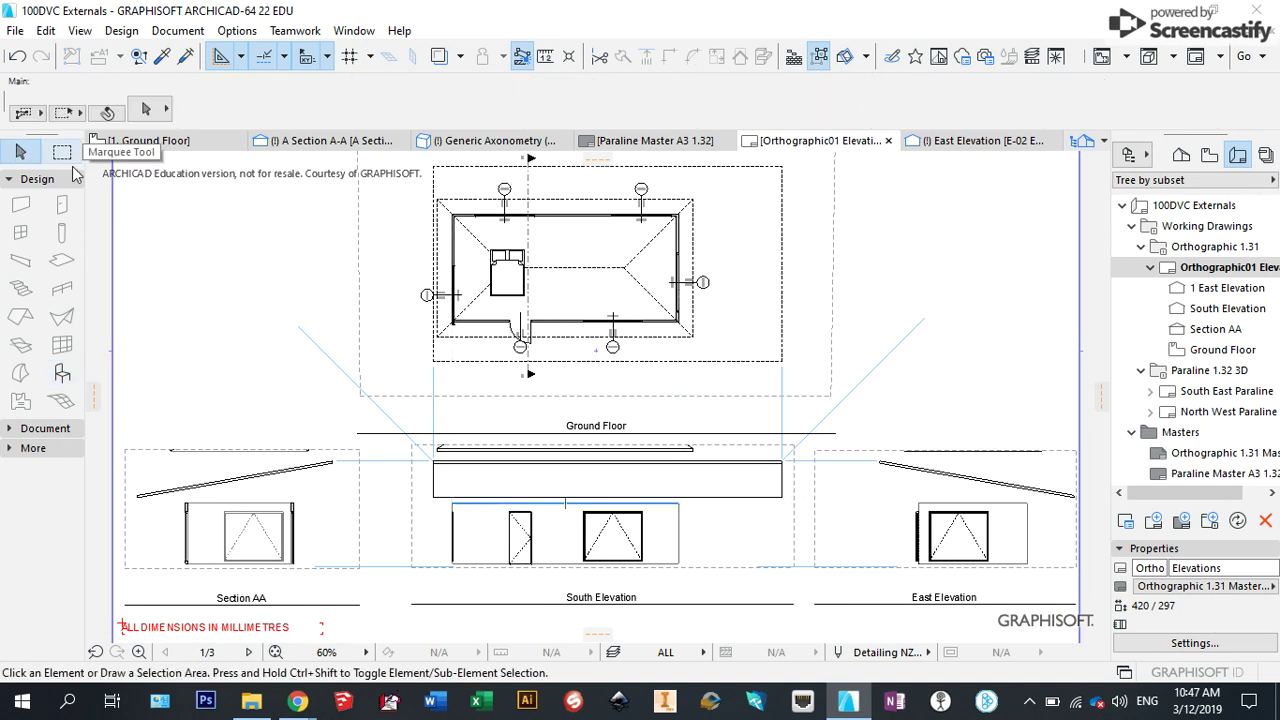
pyautogui.click(647, 195)
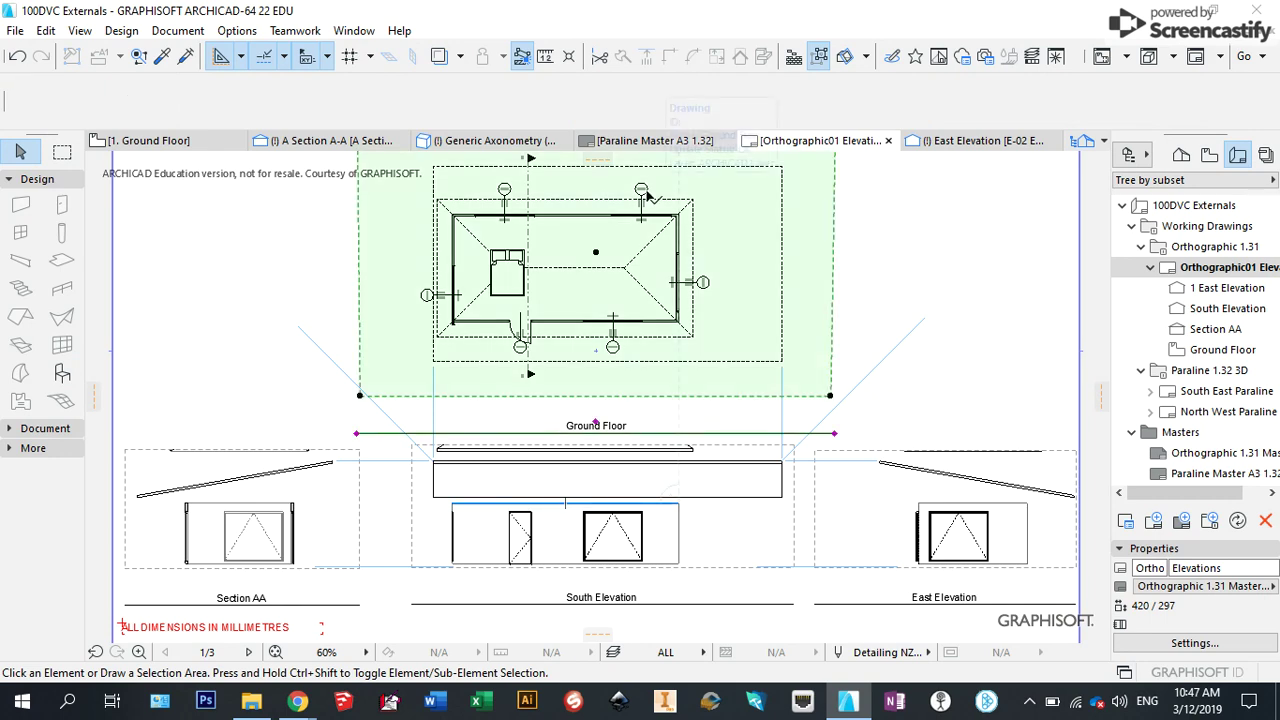
pyautogui.rightClick(729, 204)
pyautogui.click(796, 268)
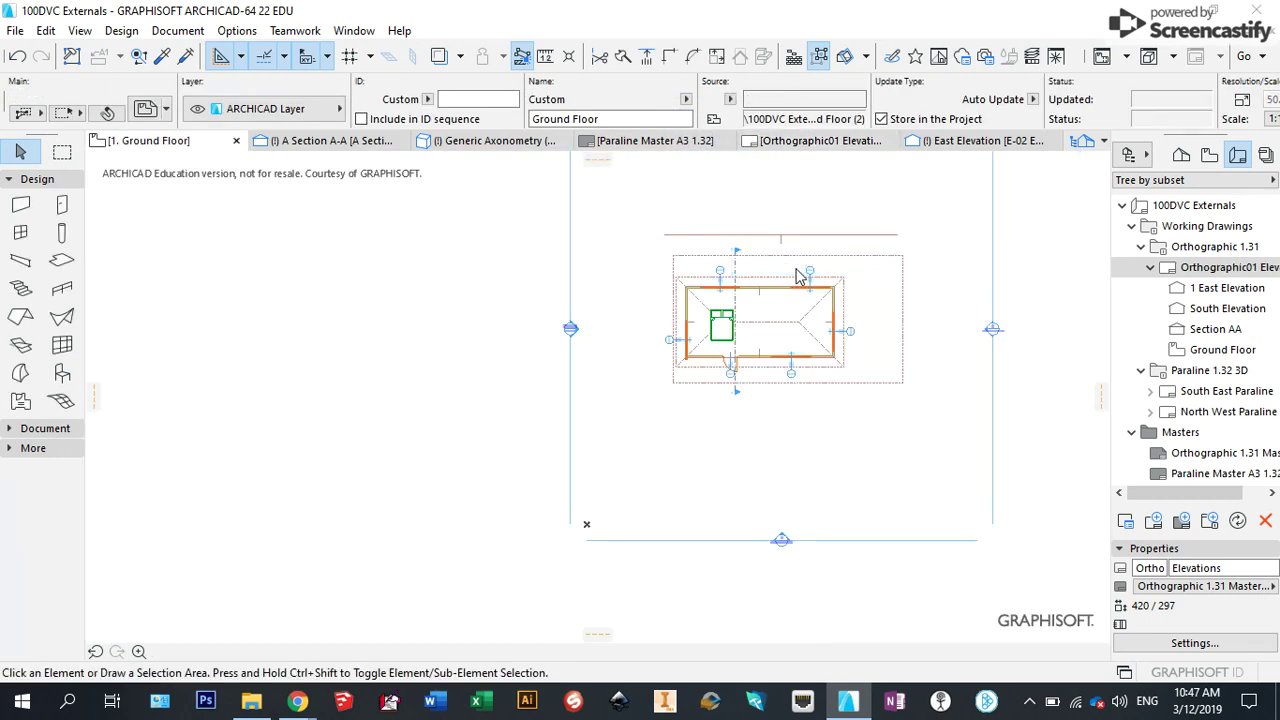
# - Delete the leftover single-plane roof from the ground floor plan and return to the Orthographic01 Elevations layout
pyautogui.click(904, 259)
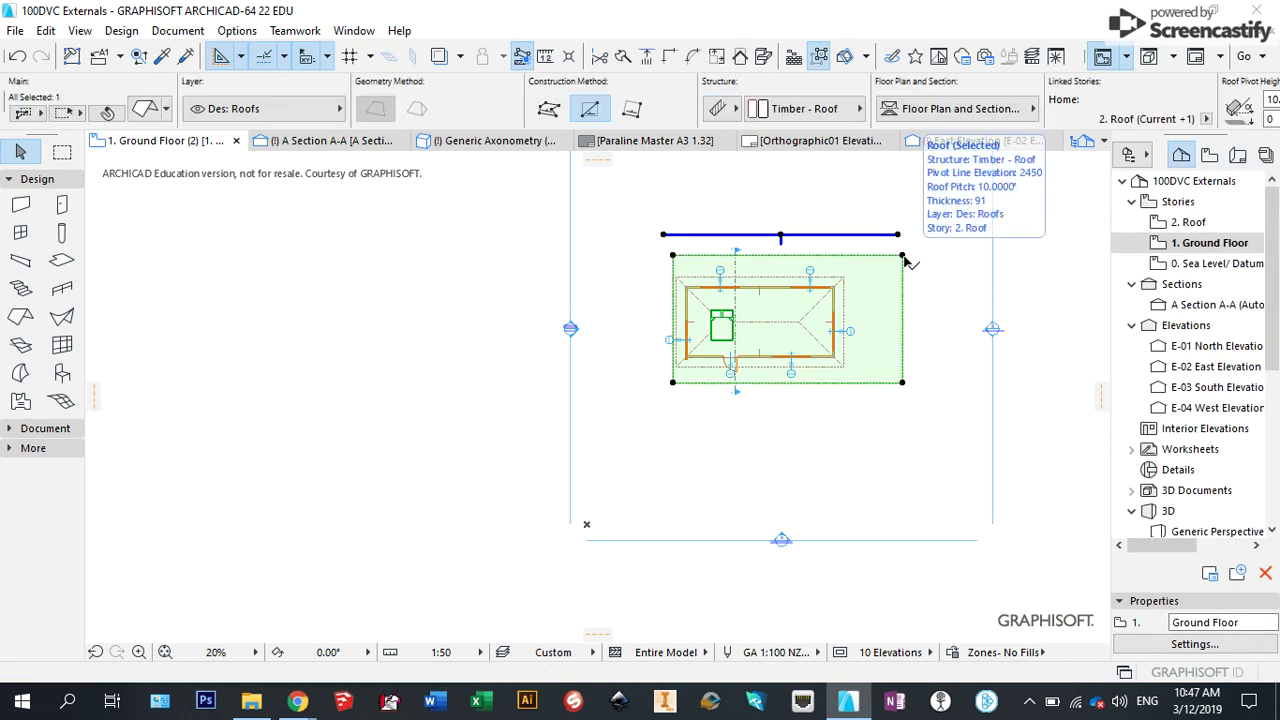
pyautogui.press('Delete')
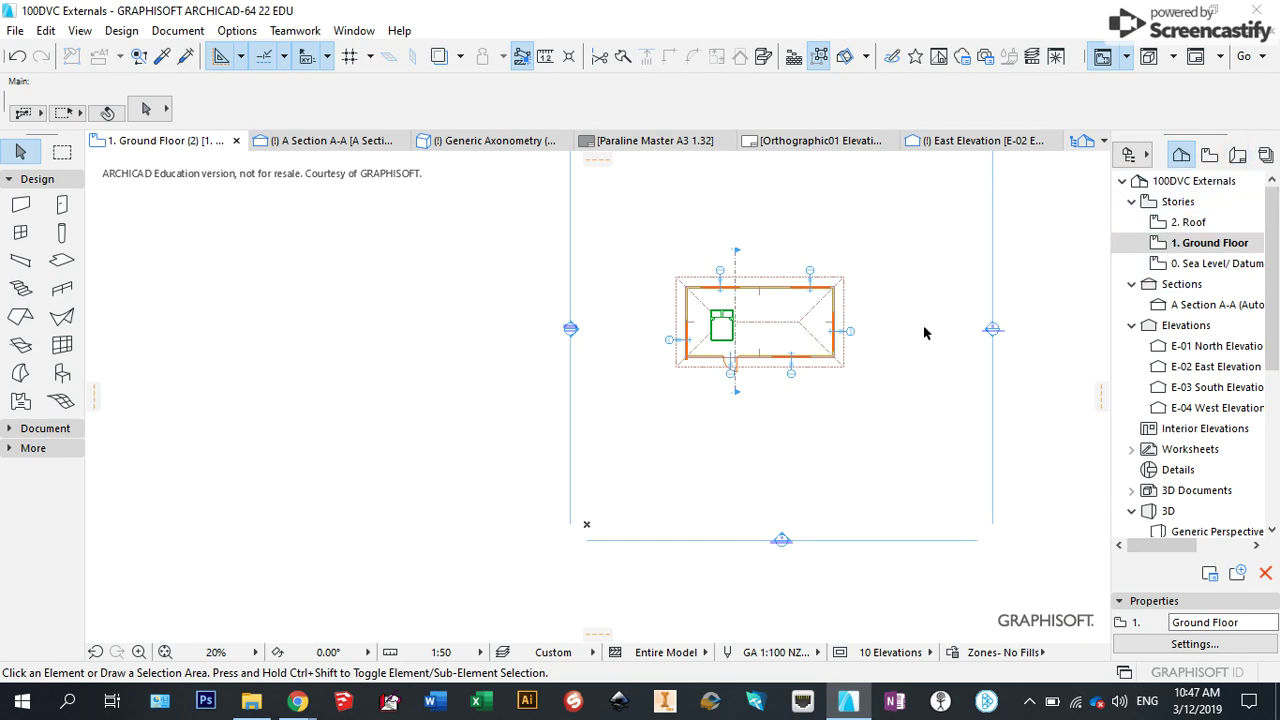
pyautogui.click(1237, 155)
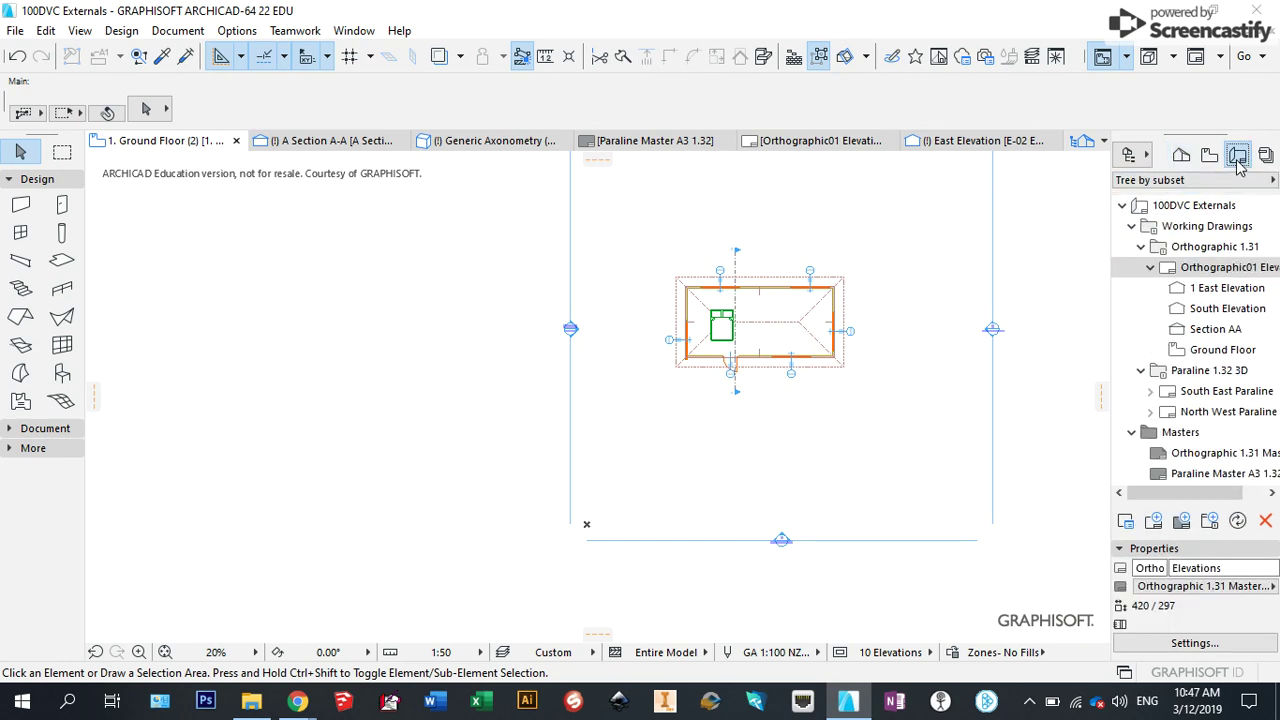
pyautogui.doubleClick(1213, 266)
# - Reopen the Ground Floor drawing's source view and set the hip roof's pivot height to 0
pyautogui.click(685, 318)
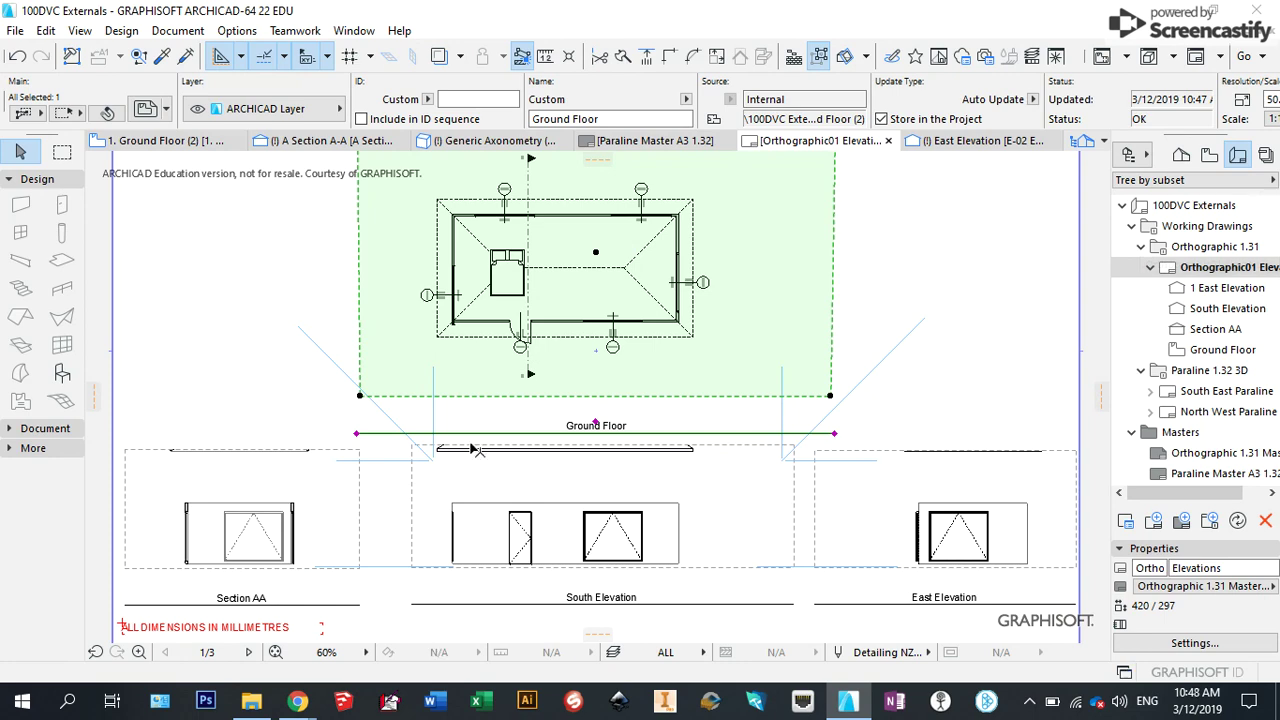
pyautogui.rightClick(737, 263)
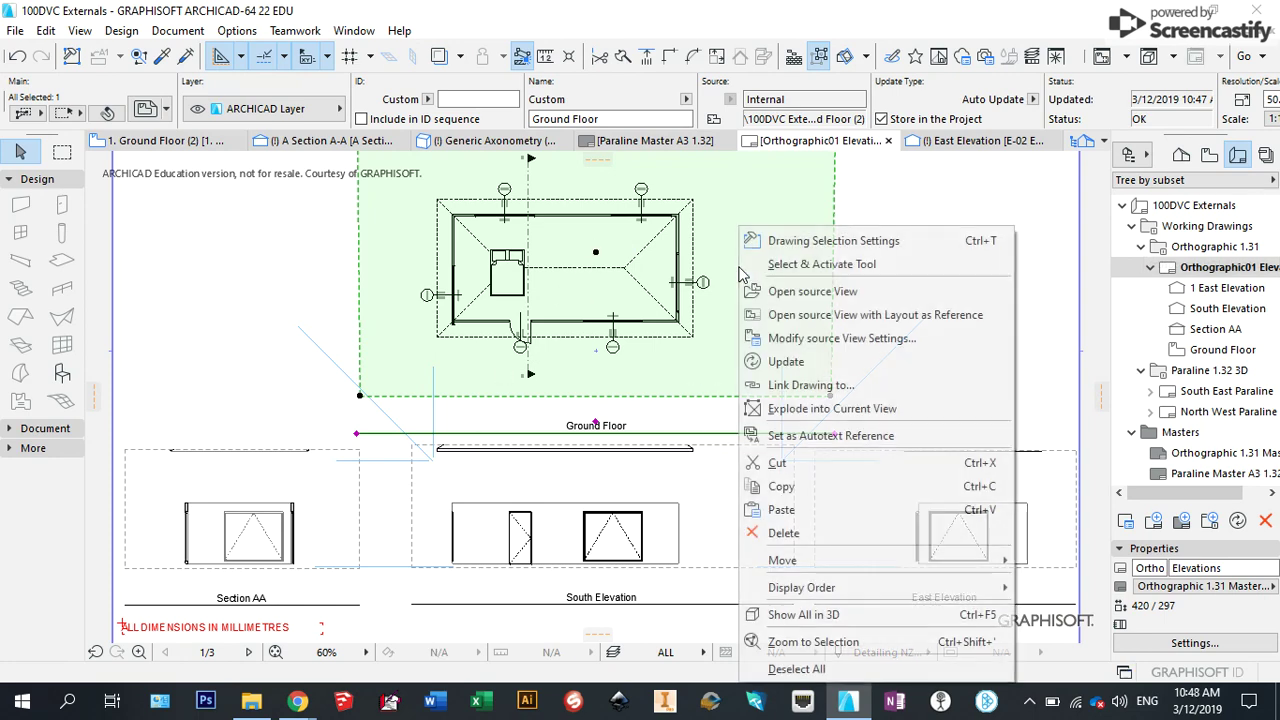
pyautogui.click(816, 292)
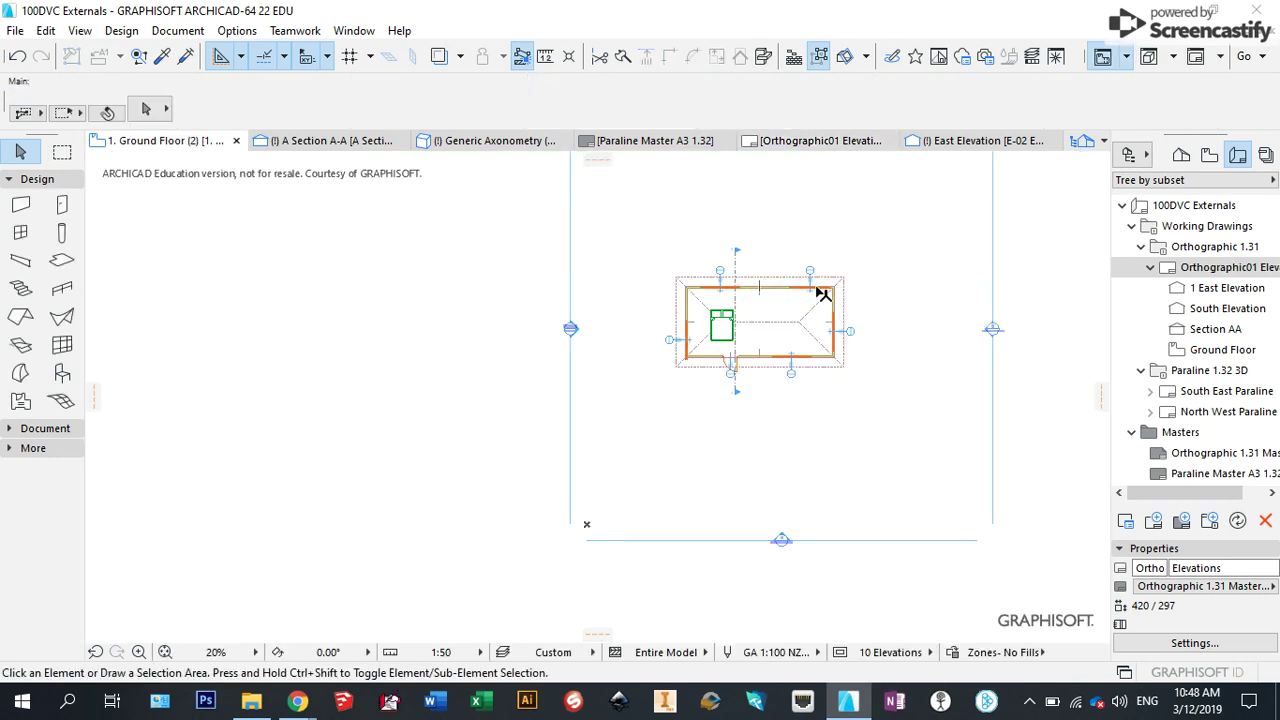
pyautogui.click(683, 284)
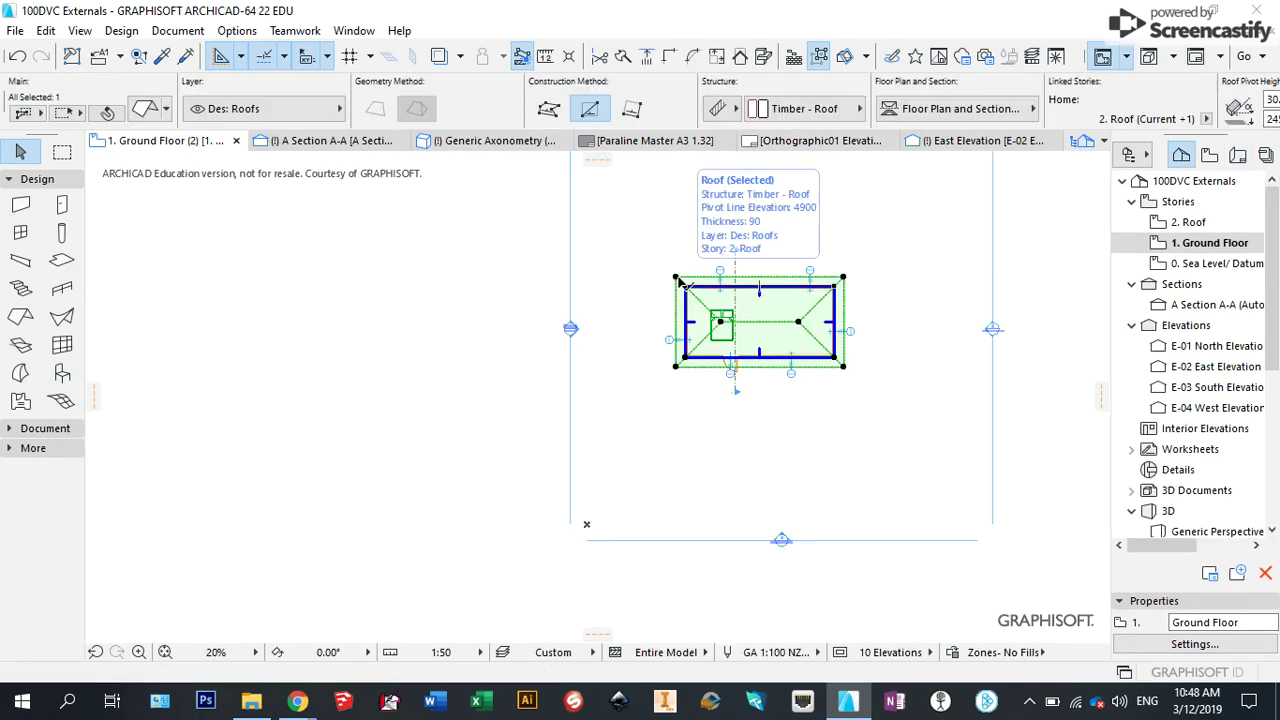
pyautogui.scroll(-5, 690, 112)
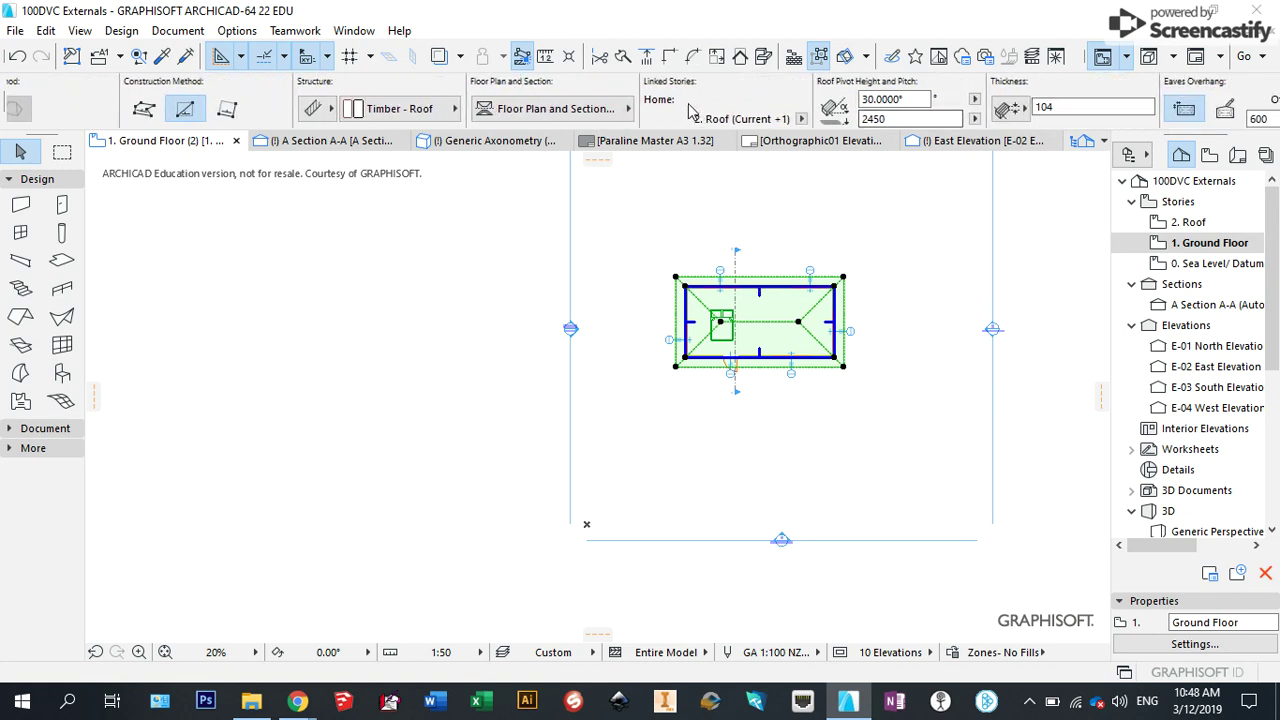
pyautogui.click(882, 118)
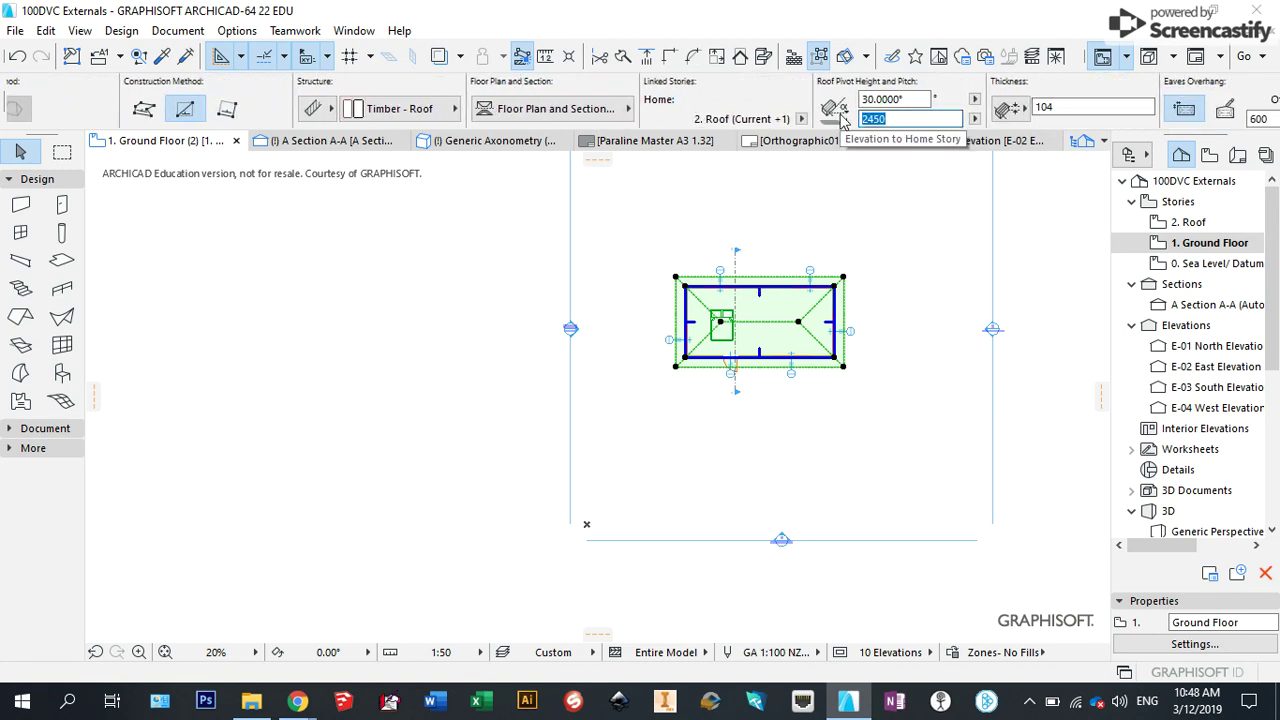
pyautogui.write('0')
# - Return to the Orthographic01 Elevations layout to refresh its plan, section and elevation drawings
pyautogui.click(1237, 155)
pyautogui.doubleClick(1205, 265)
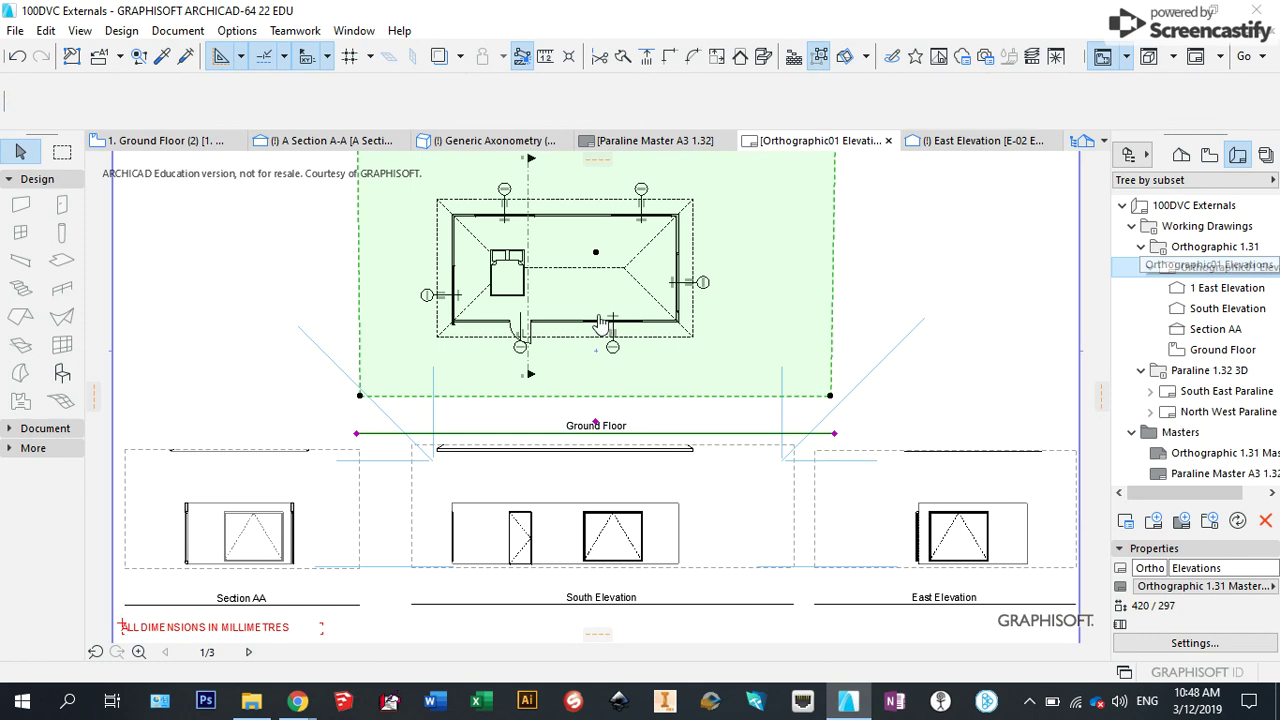
pyautogui.click(600, 325)
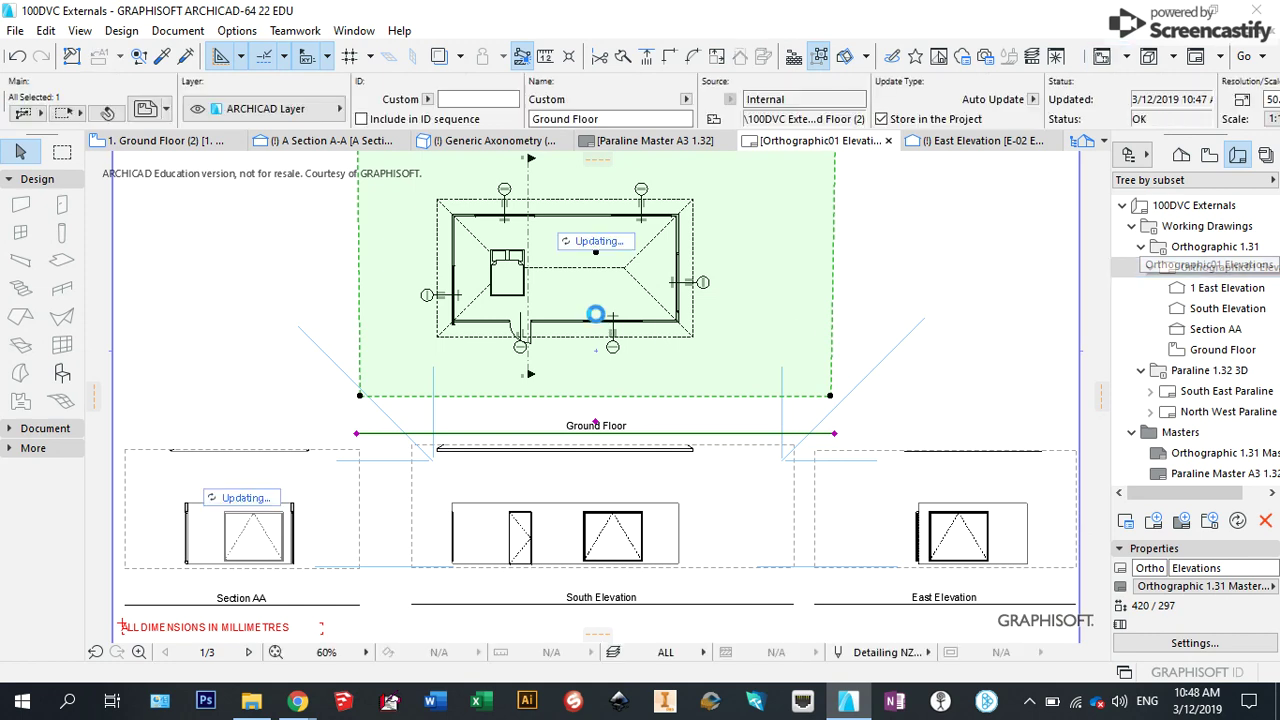